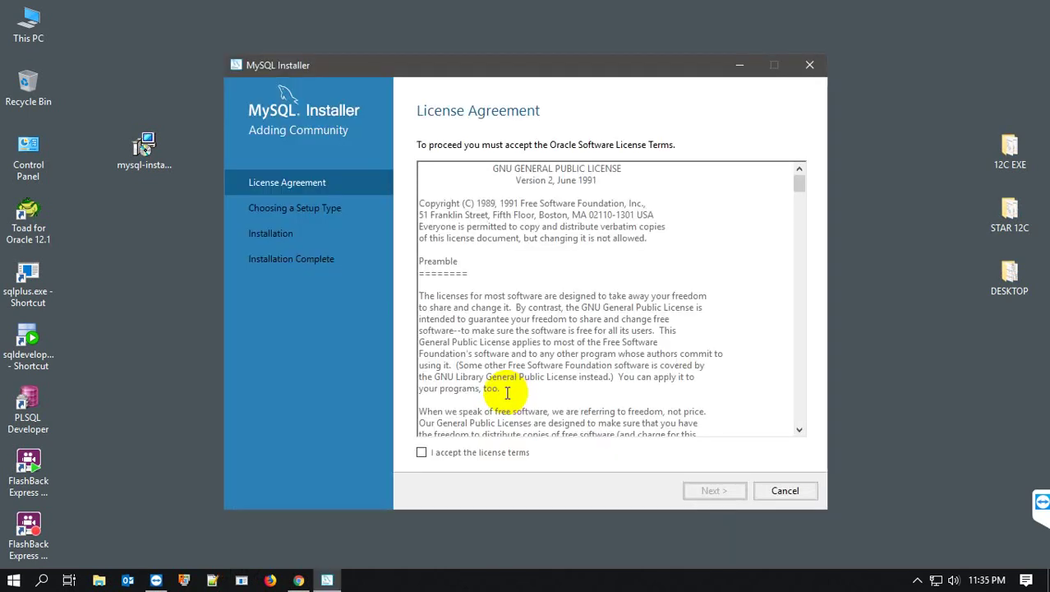
- Accept the MySQL license terms and continue with the Developer Default setup type to Check Requirements
click(421, 453)
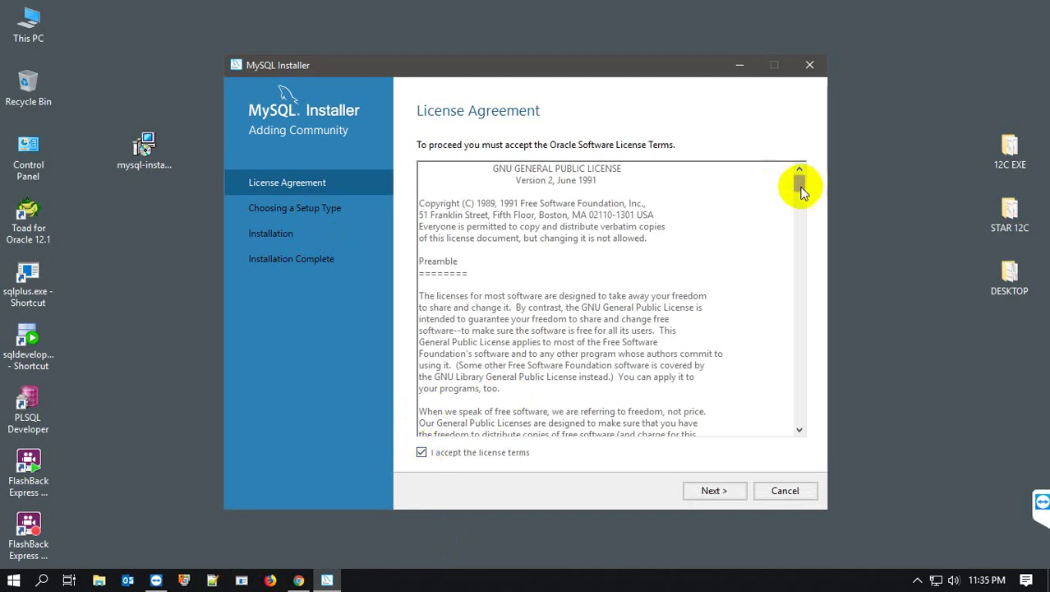
drag(802, 186, 797, 441)
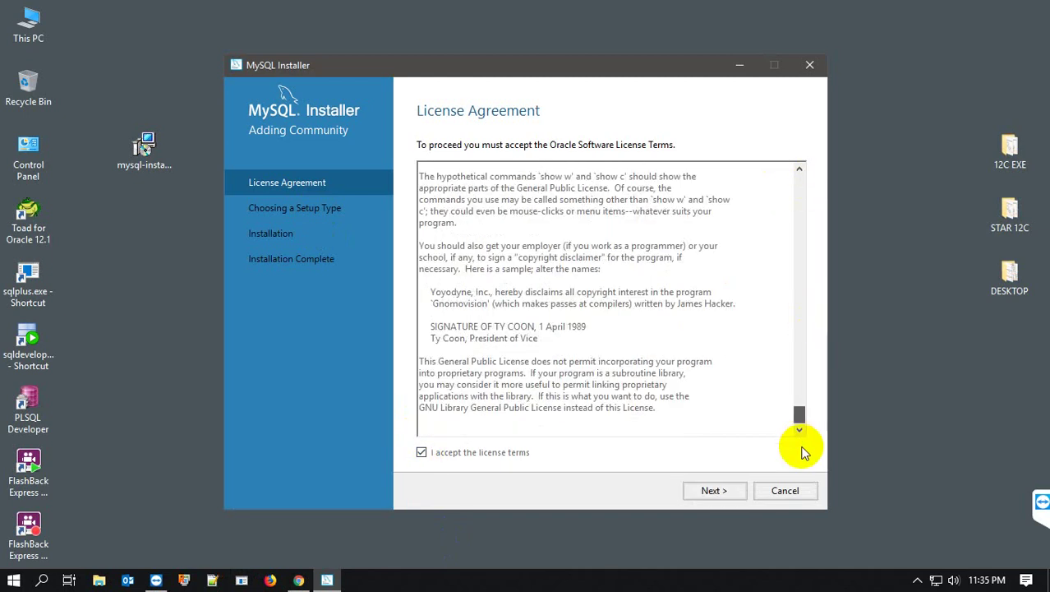
click(731, 490)
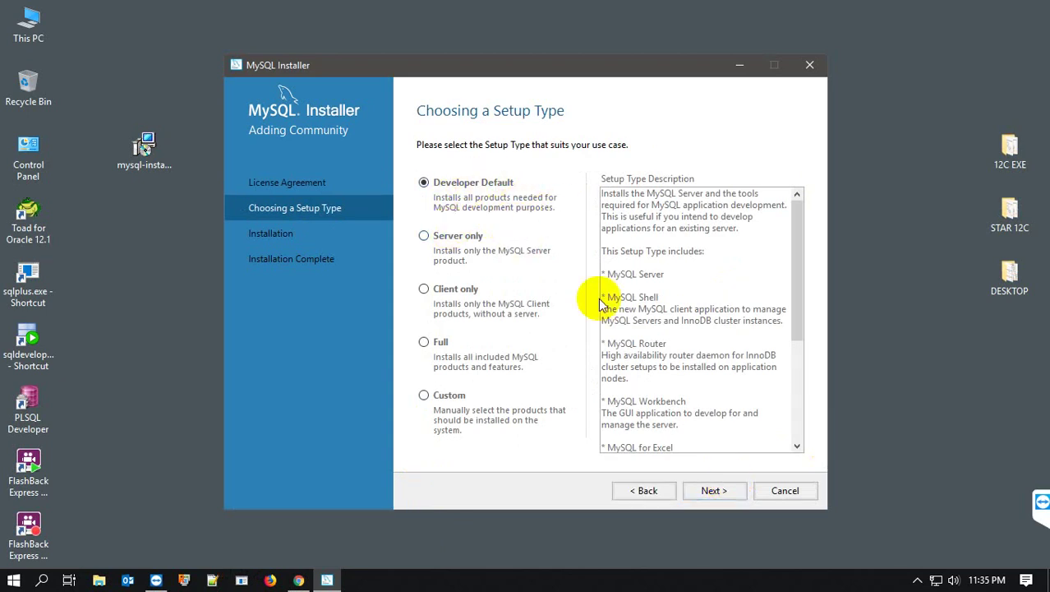
click(711, 490)
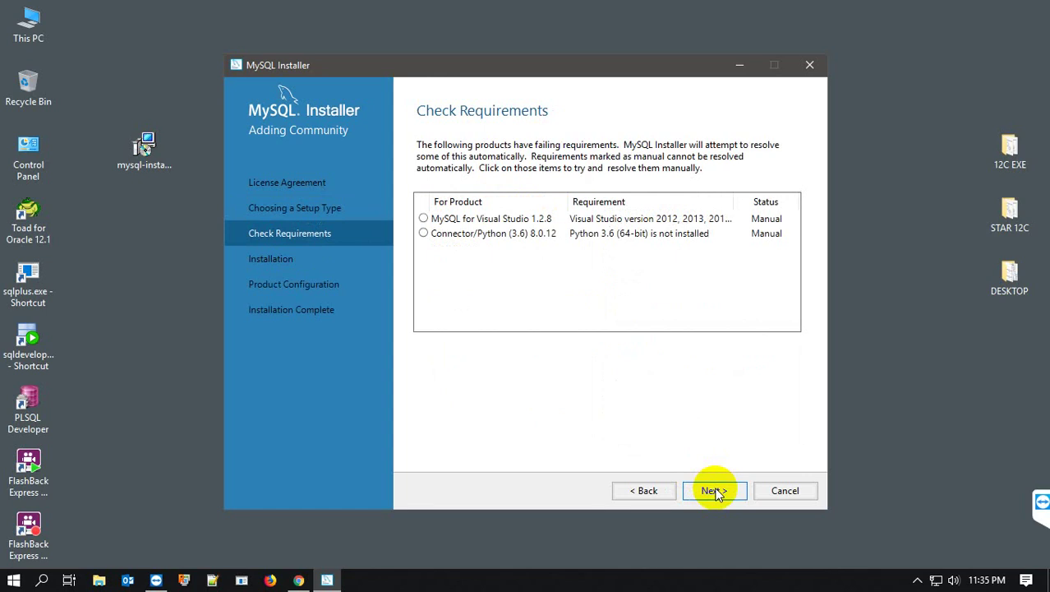
- Continue despite the two products' unmet requirements and start installing the ten 8.0.12 products
click(713, 491)
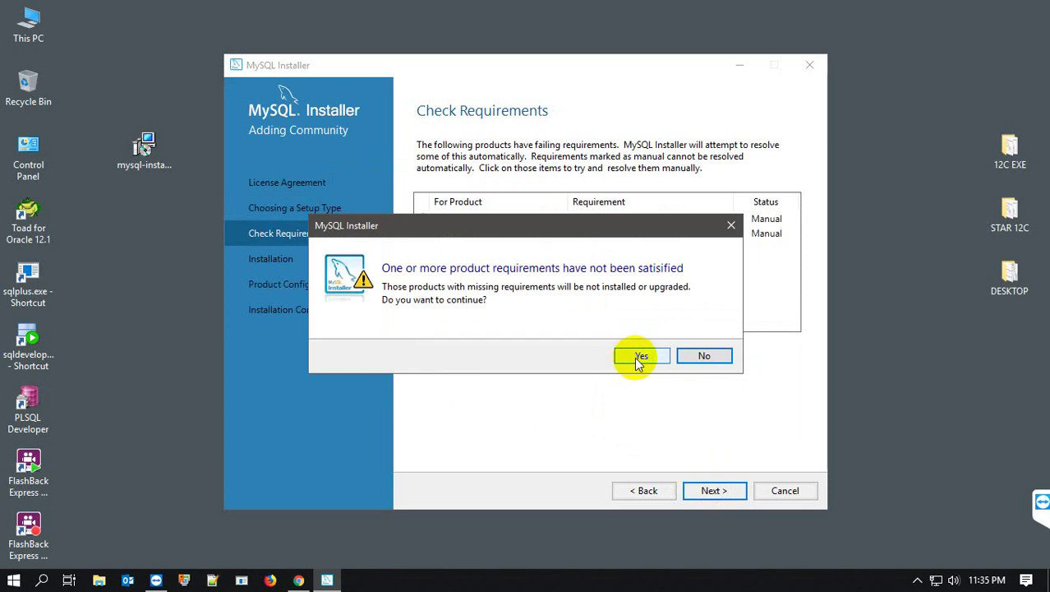
click(634, 357)
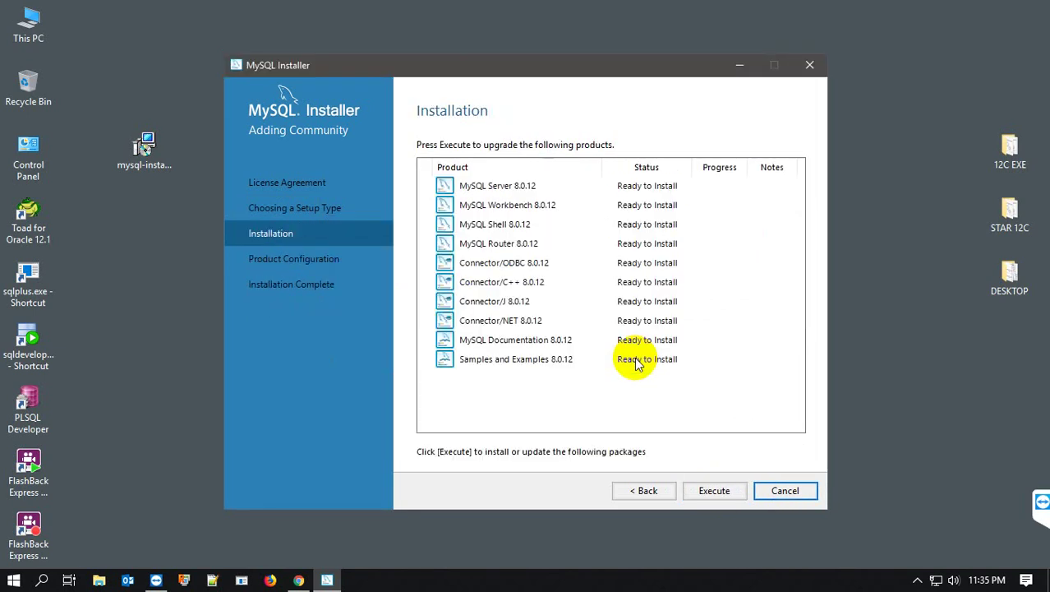
click(712, 491)
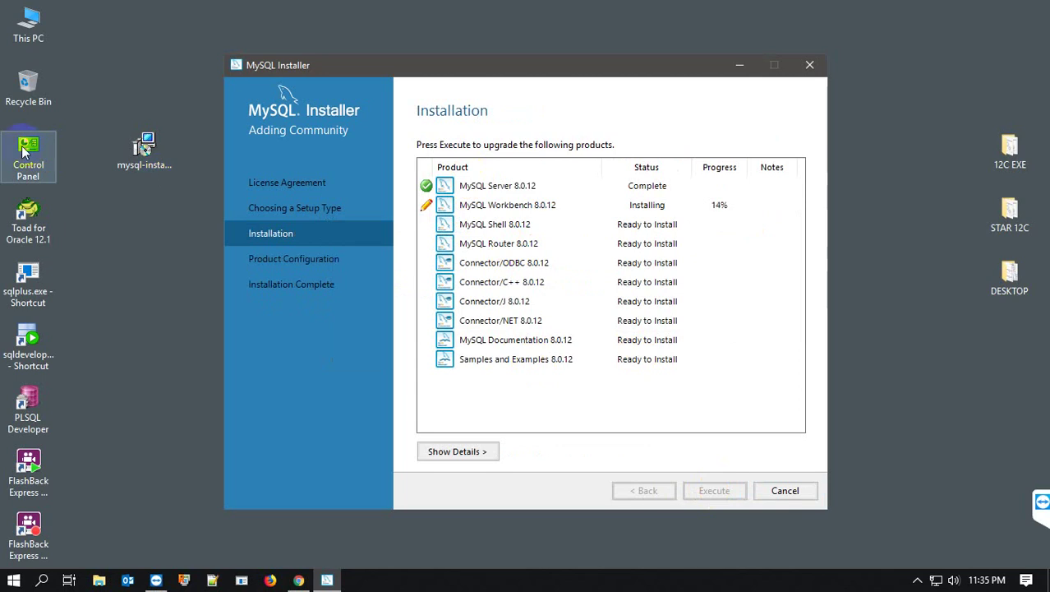
- Open Control Panel from the desktop shortcut and go to Programs and Features
click(23, 147)
double_click(24, 150)
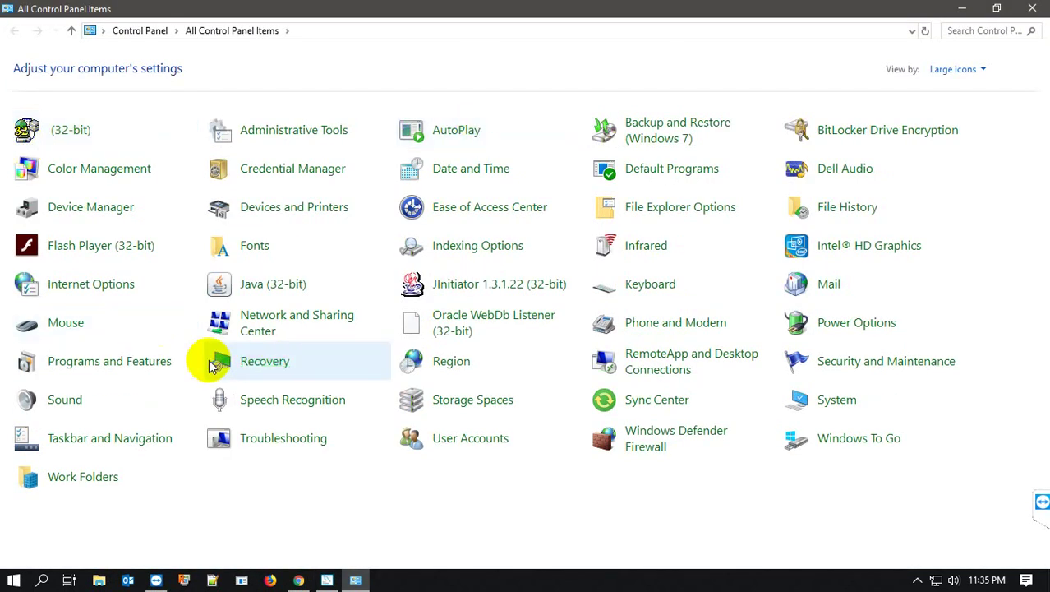
click(152, 362)
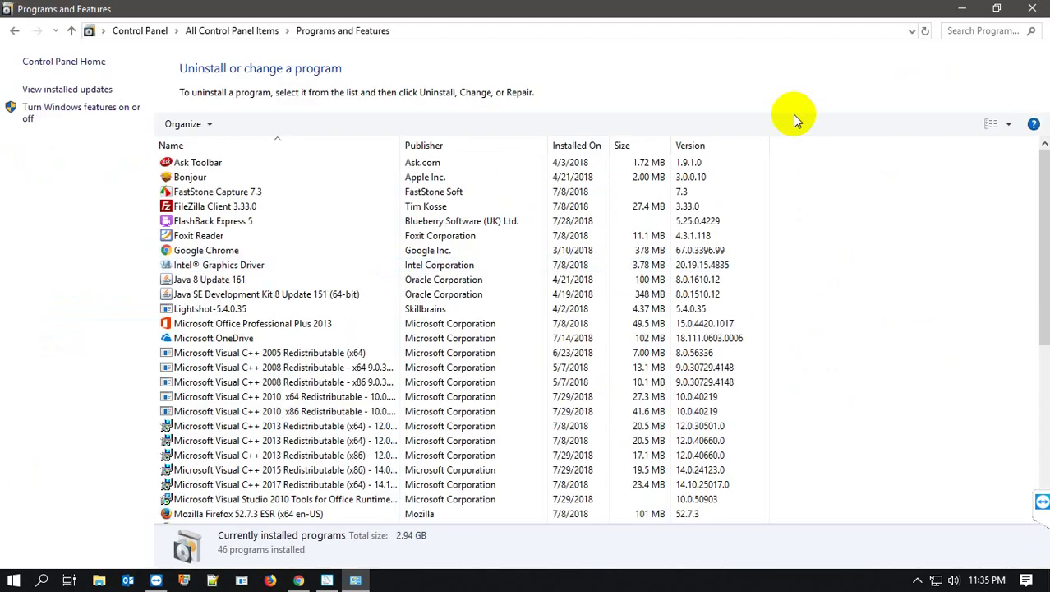
- Shrink the Programs and Features window, narrow it and move it left, then return to the installer
click(997, 9)
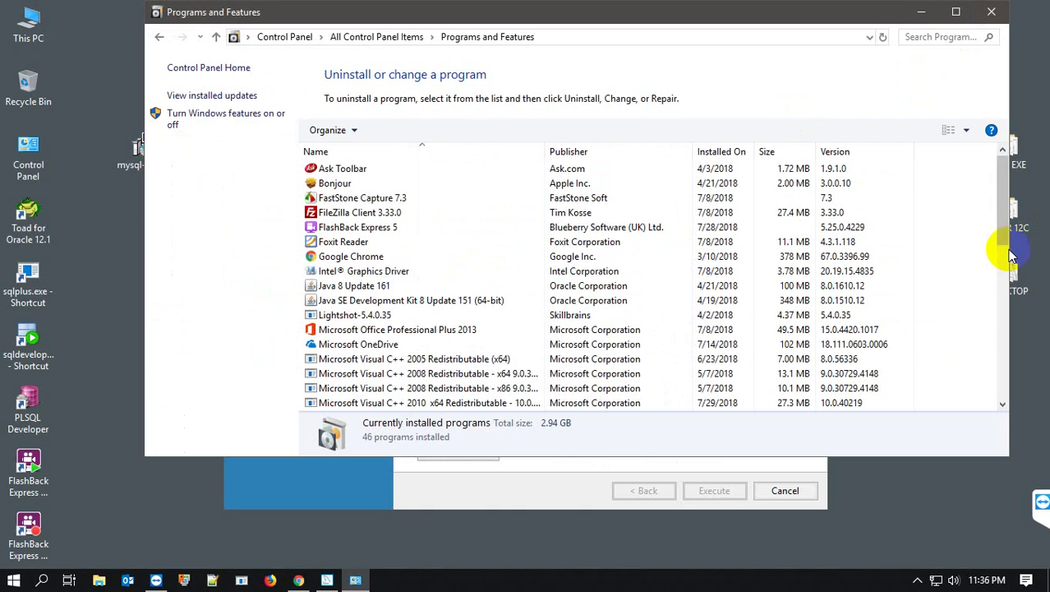
drag(1010, 248, 657, 286)
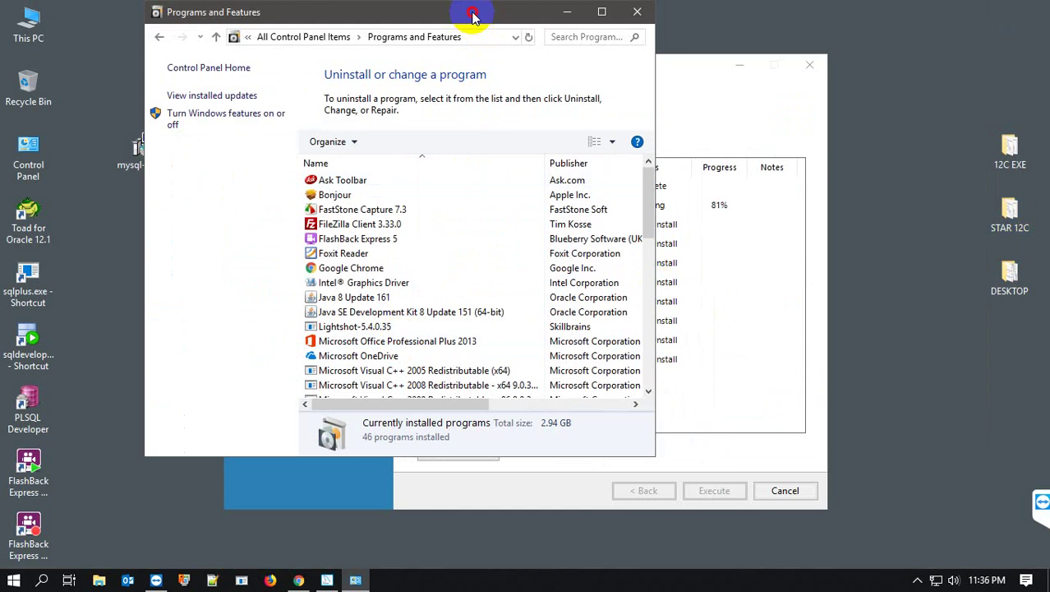
drag(477, 24, 387, 37)
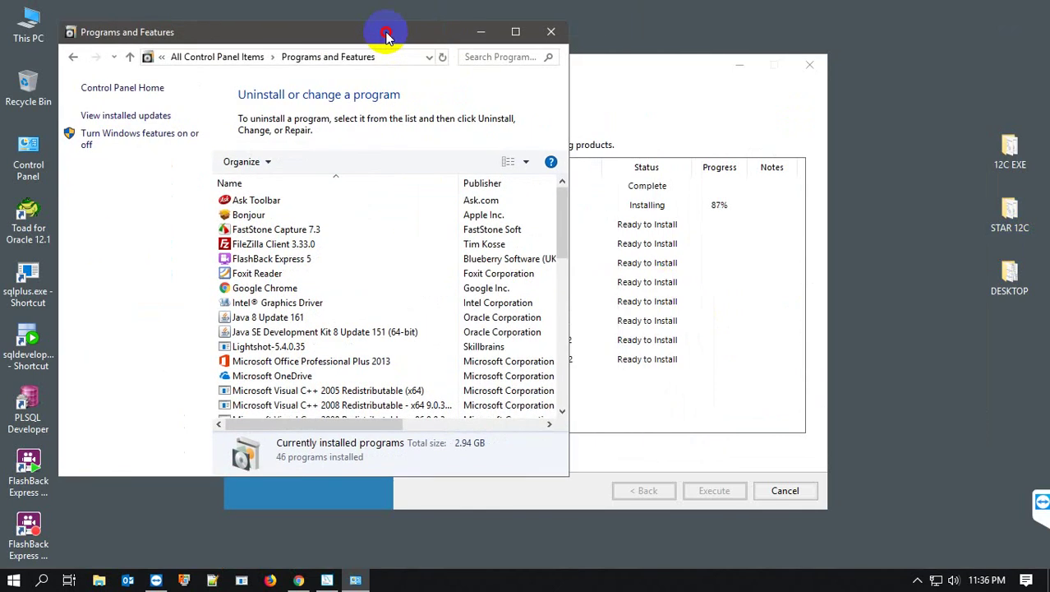
click(631, 70)
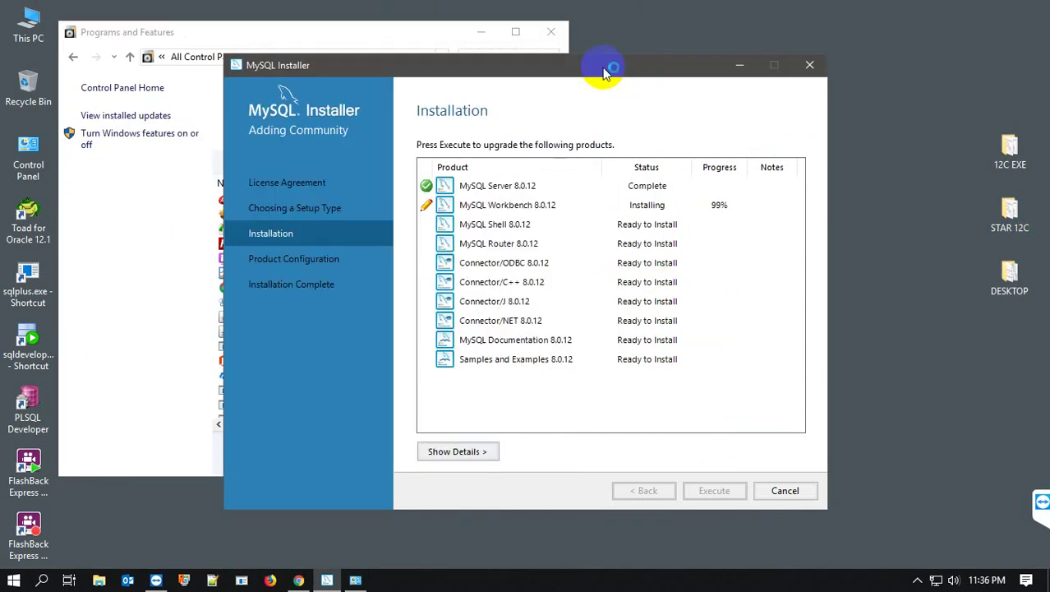
- Place the installer right of Programs and Features and locate the MySQL Installer - Community entry
drag(604, 73, 867, 56)
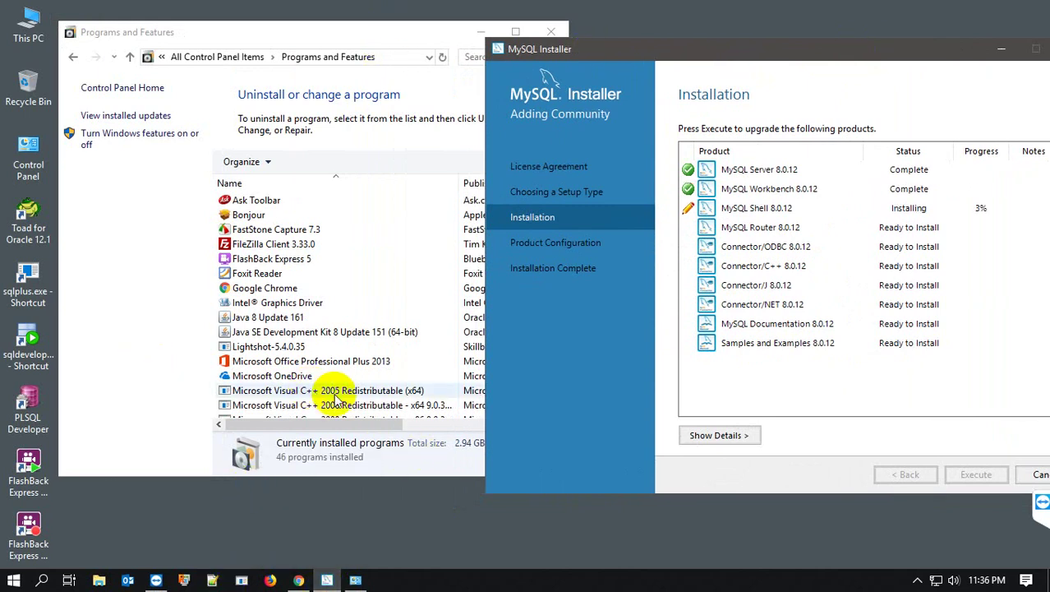
click(121, 316)
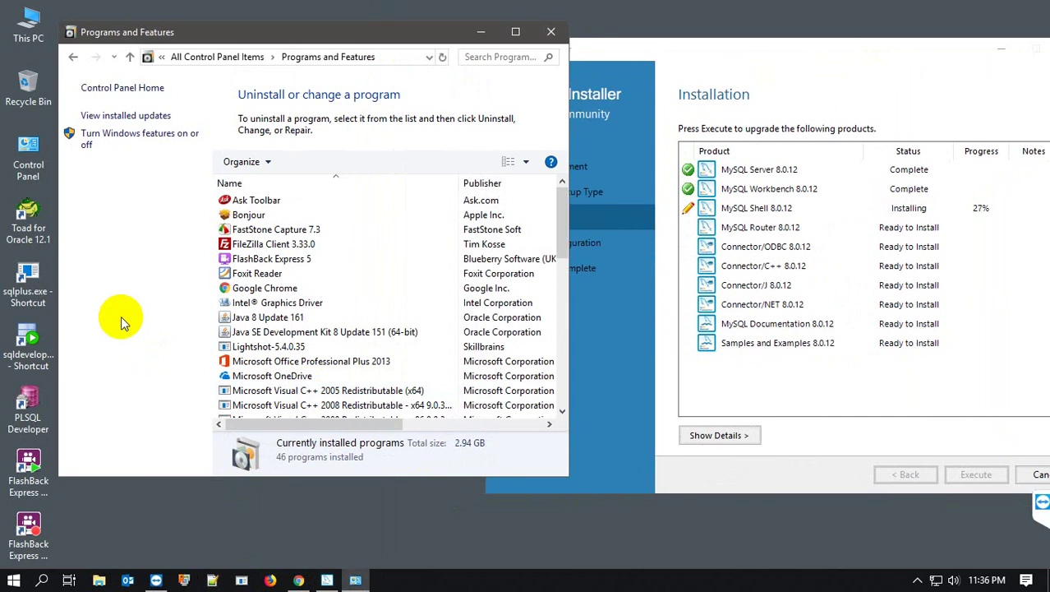
click(562, 241)
drag(562, 241, 562, 359)
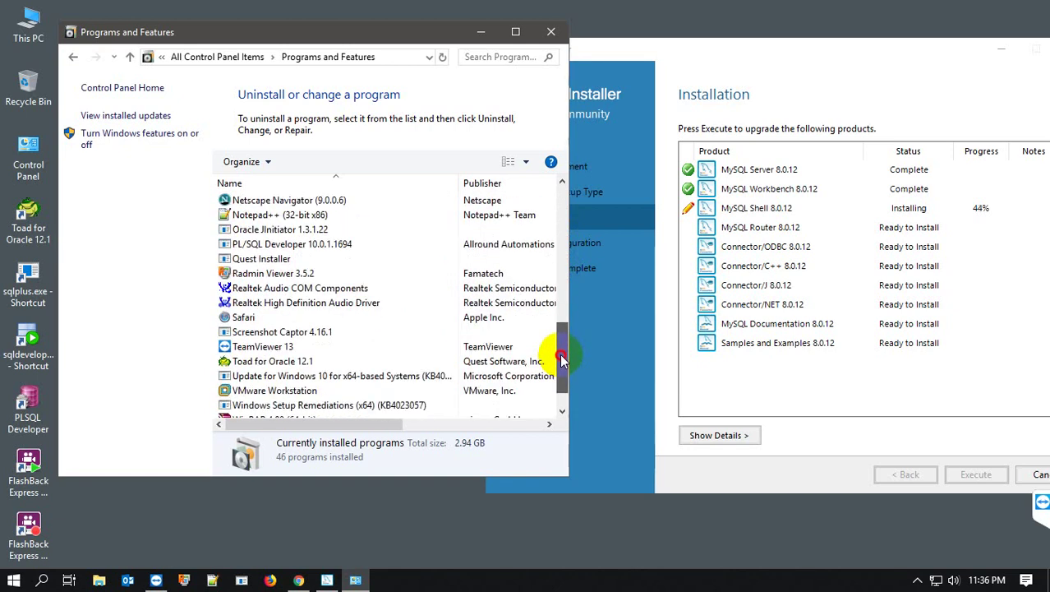
drag(562, 362, 563, 301)
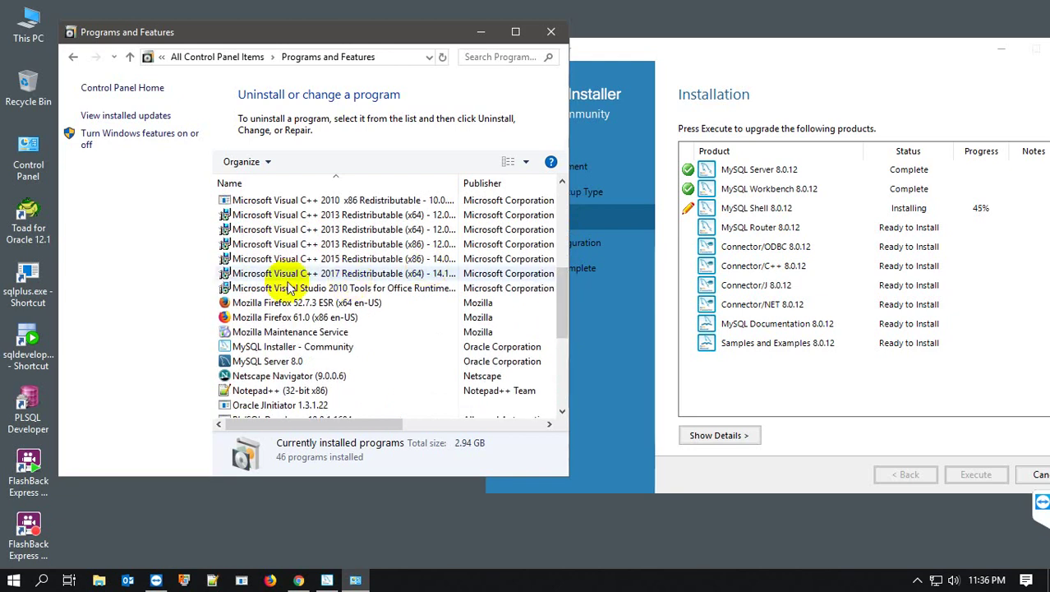
click(265, 258)
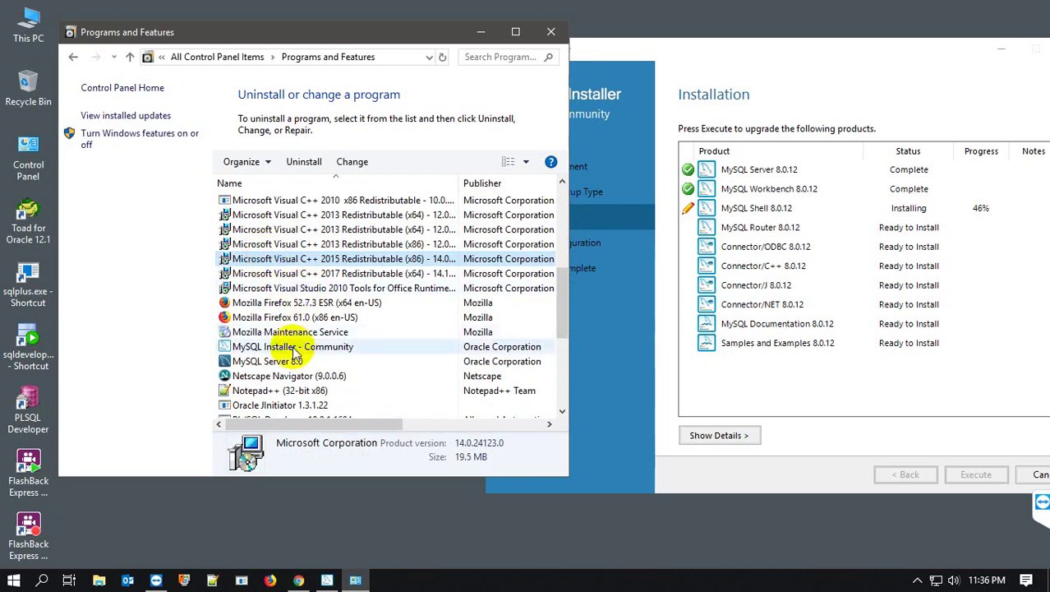
click(252, 351)
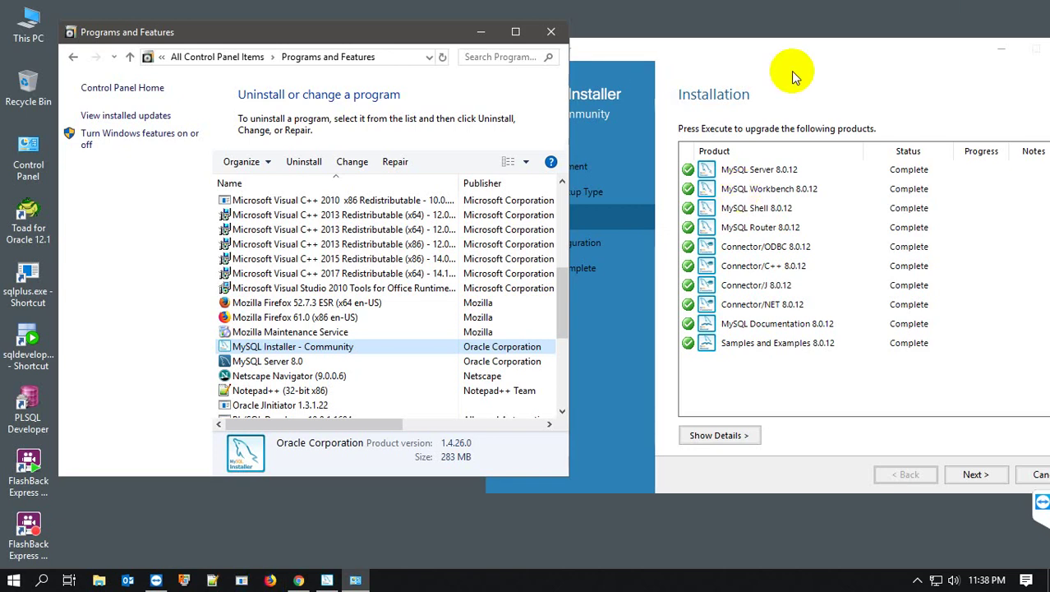
- Hide Programs and Features, centre the installer, and advance to MySQL Server 8.0.12 Group Replication
click(479, 32)
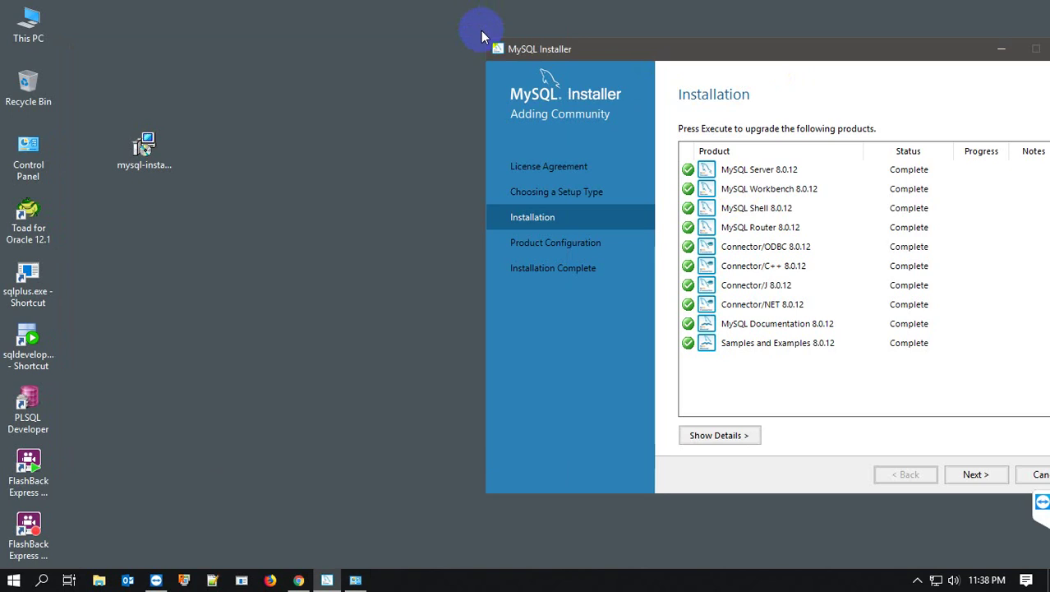
drag(656, 47, 412, 54)
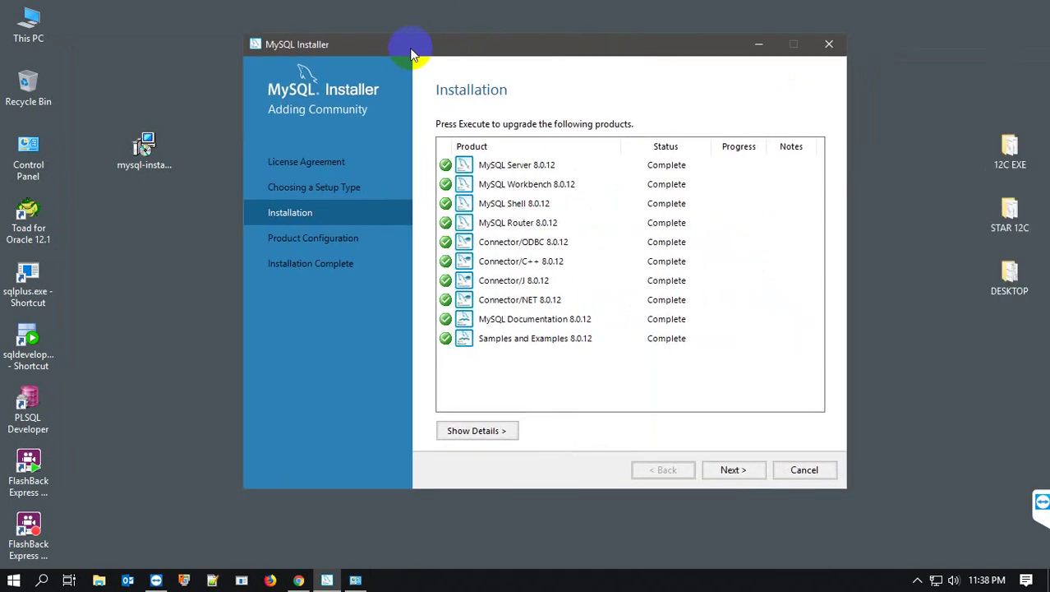
click(734, 470)
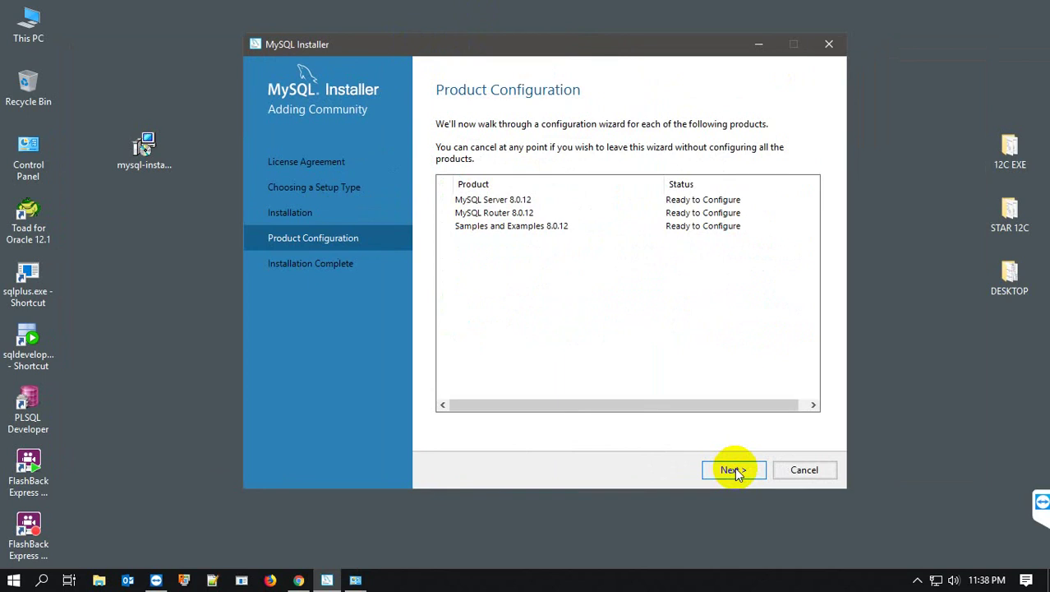
click(734, 470)
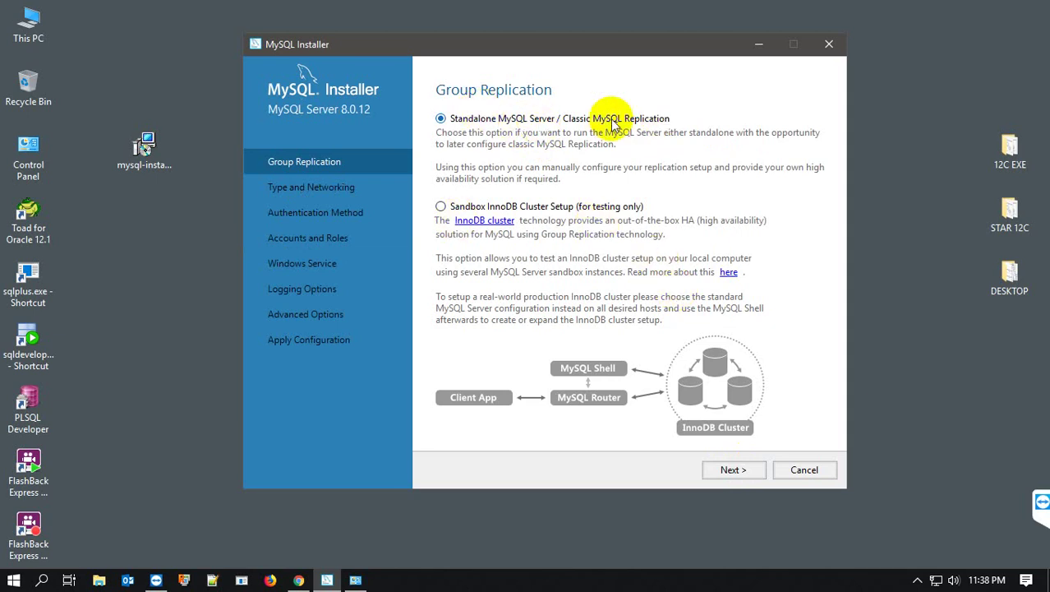
- Keep Standalone MySQL Server and the Development Computer config type on port 3306
click(732, 470)
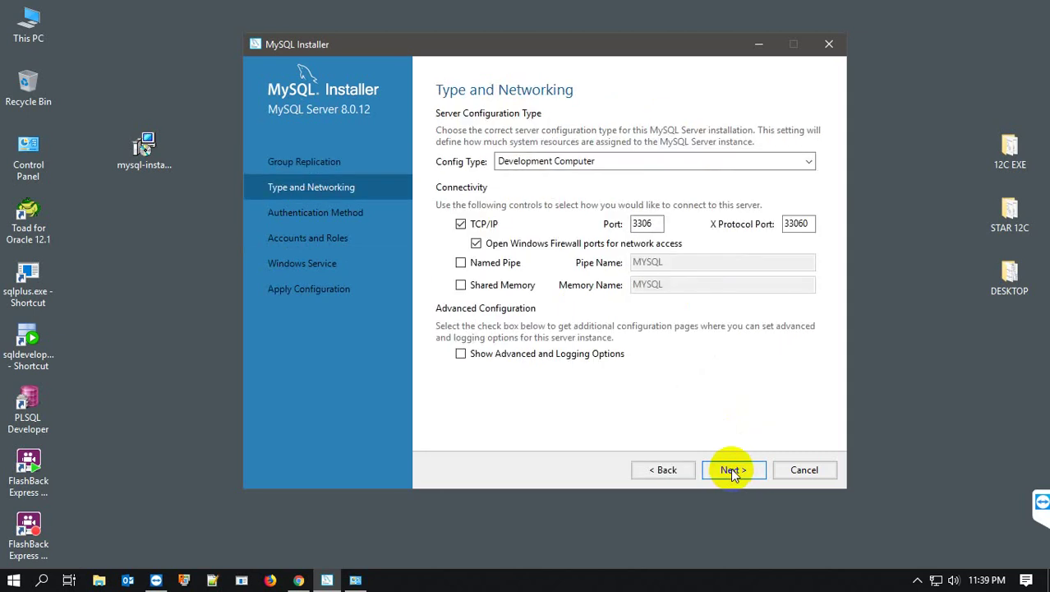
click(623, 164)
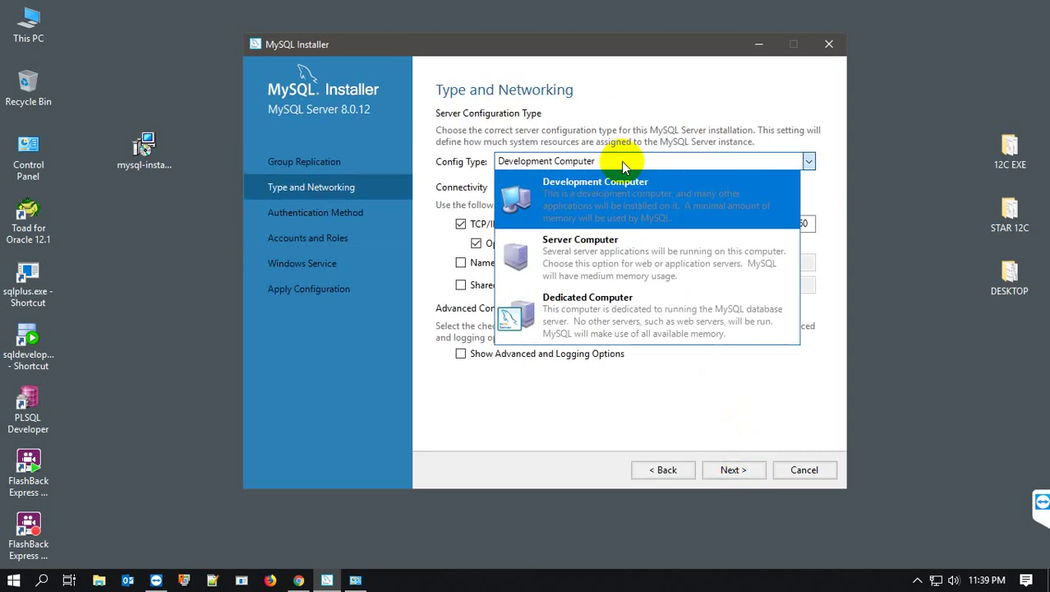
click(624, 164)
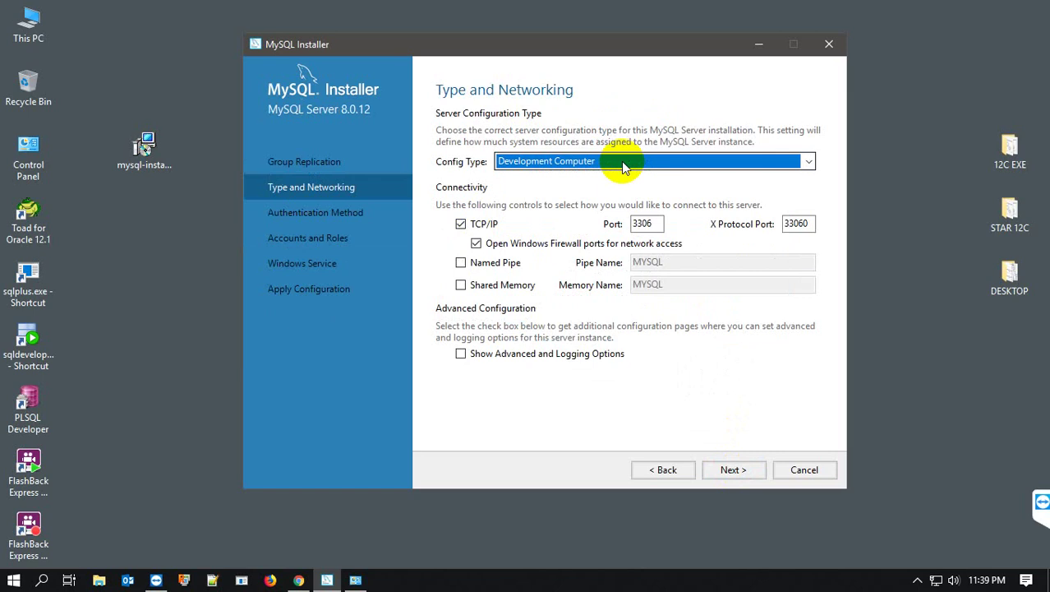
click(624, 164)
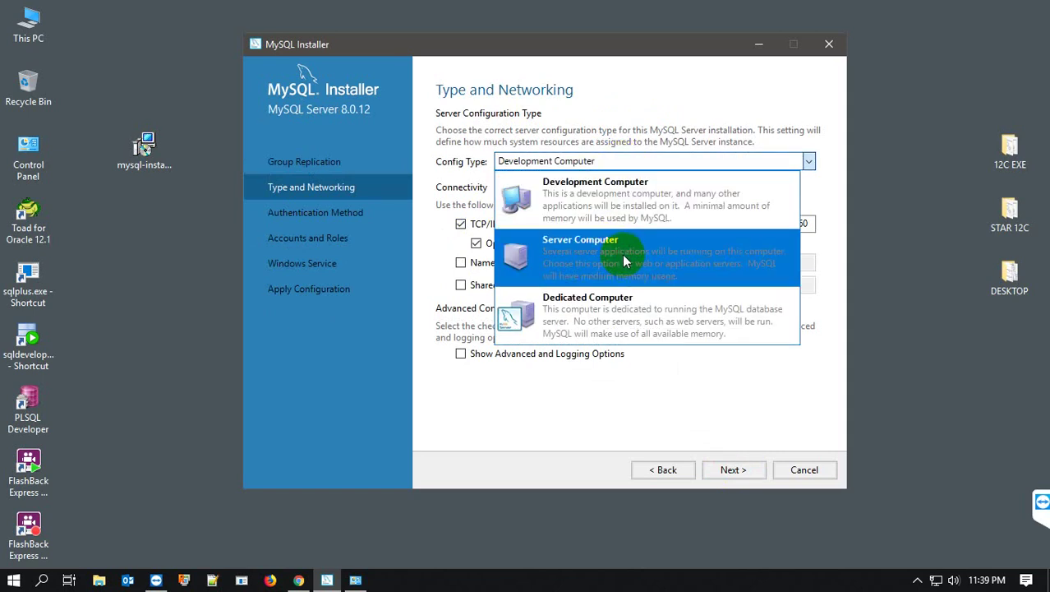
click(620, 72)
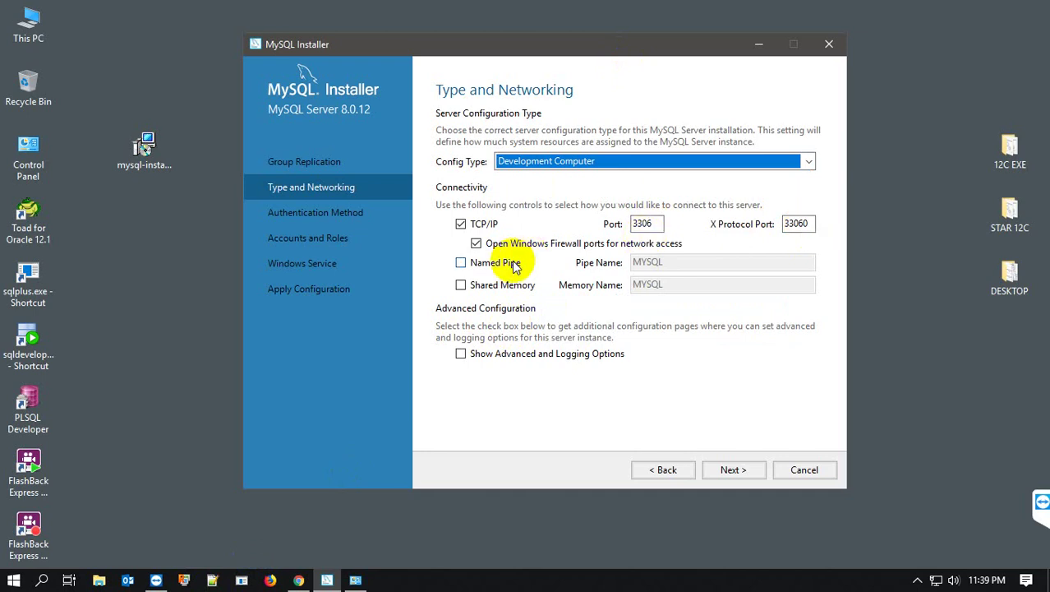
click(748, 469)
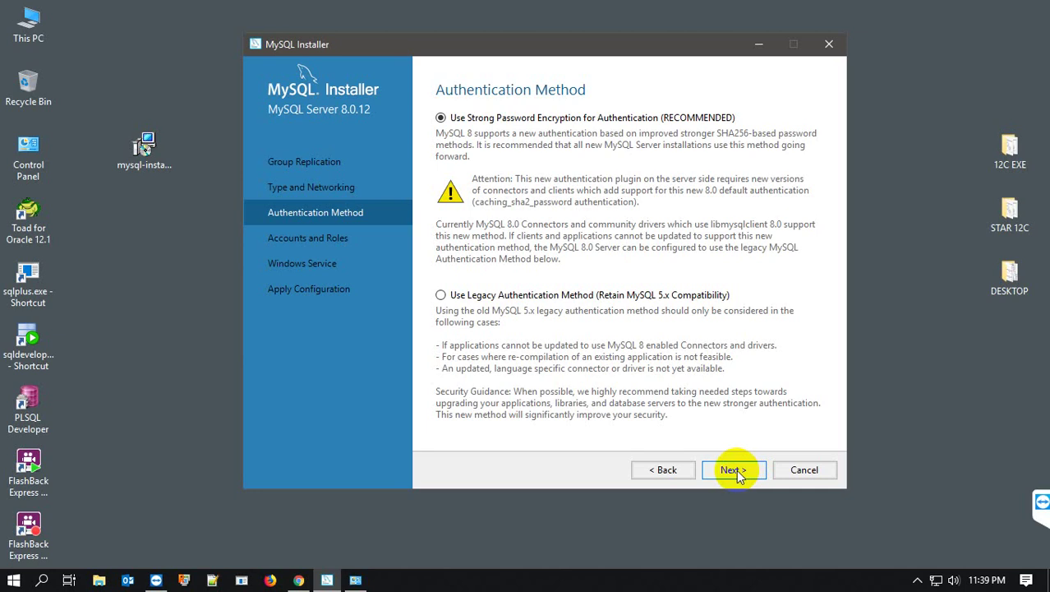
- Keep strong password encryption and enter the root account password in both password fields
click(736, 469)
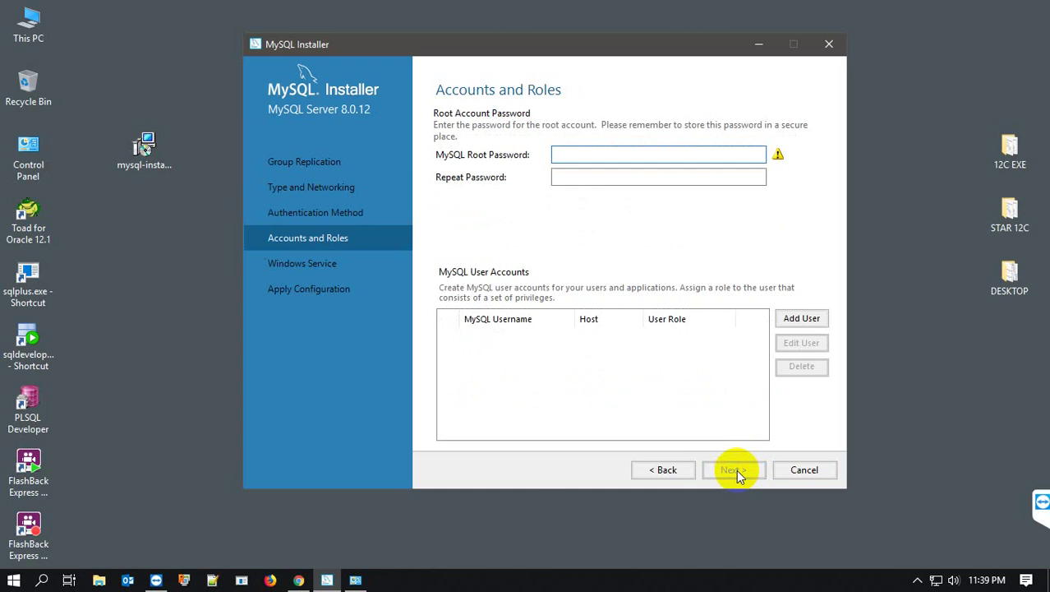
text(root123)
click(626, 175)
text(root)
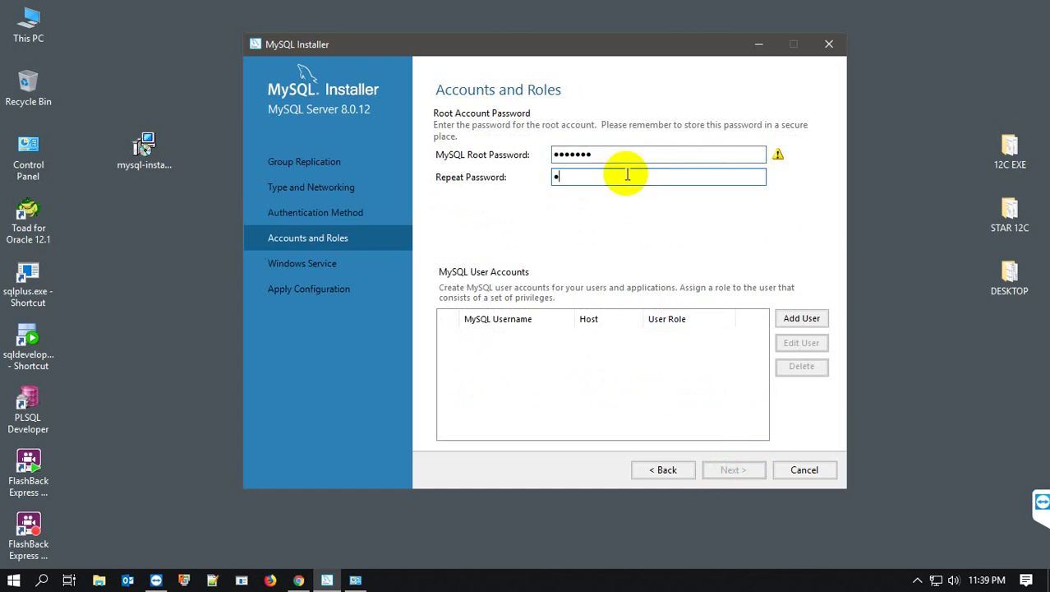
text(123)
key(BackSpace)
key(BackSpace)
key(BackSpace)
key(BackSpace)
key(BackSpace)
key(BackSpace)
key(BackSpace)
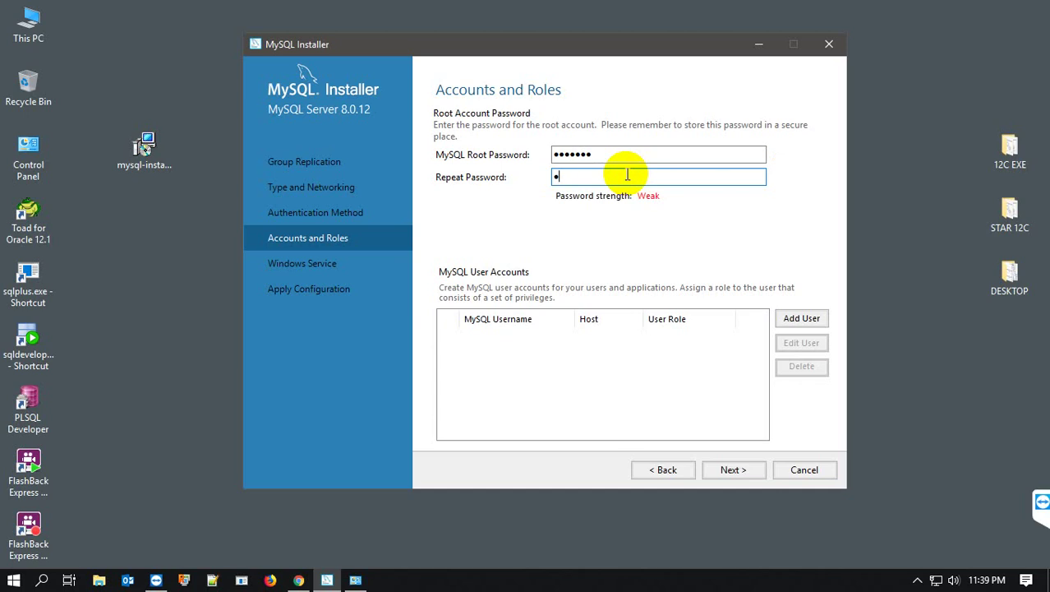
text(root12)
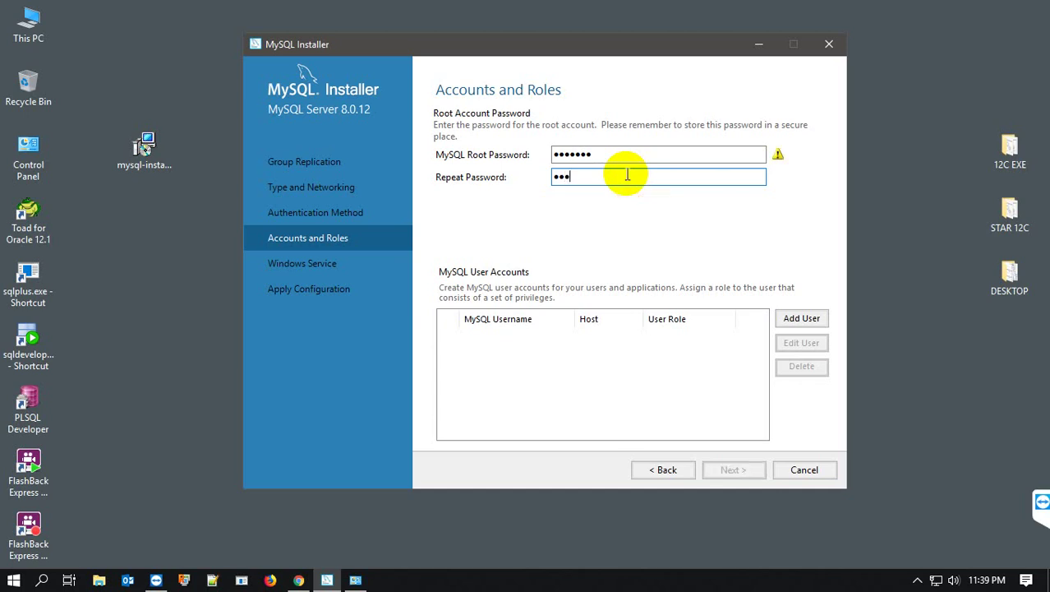
text(3)
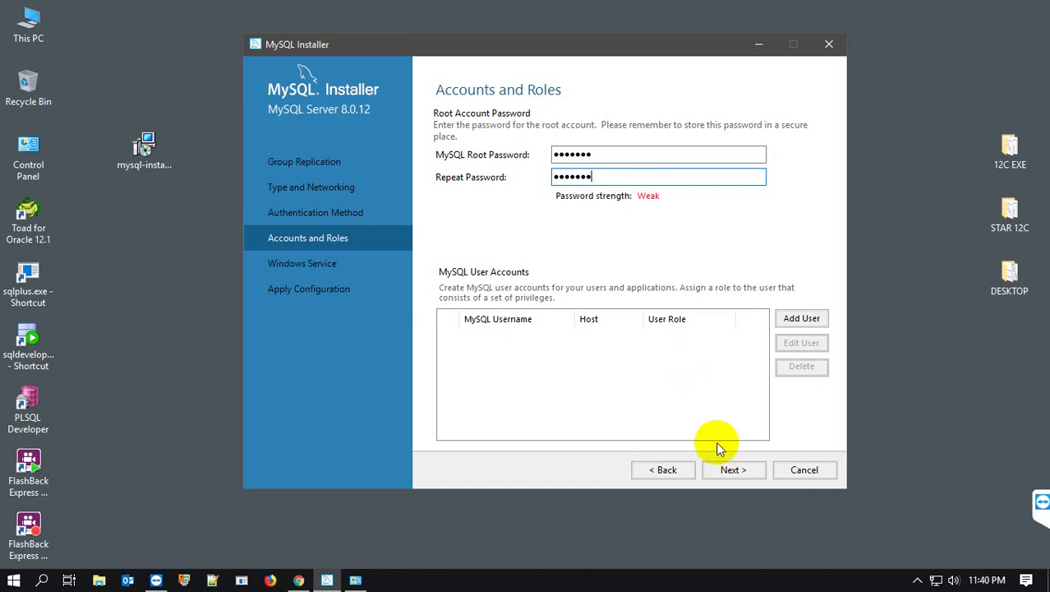
- Dismiss the Add User form without creating any extra MySQL accounts and continue
click(799, 320)
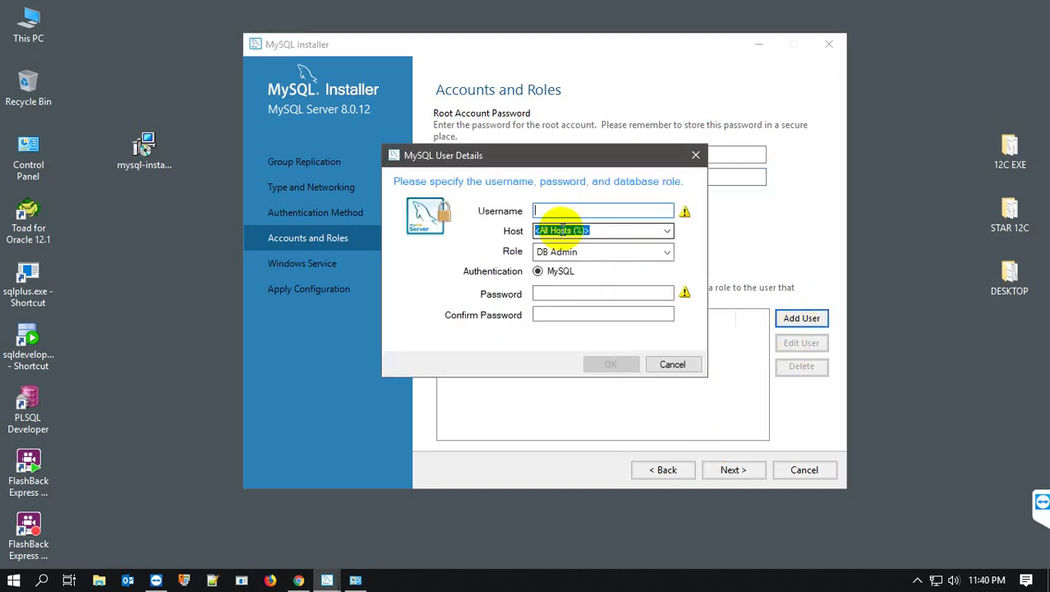
click(697, 156)
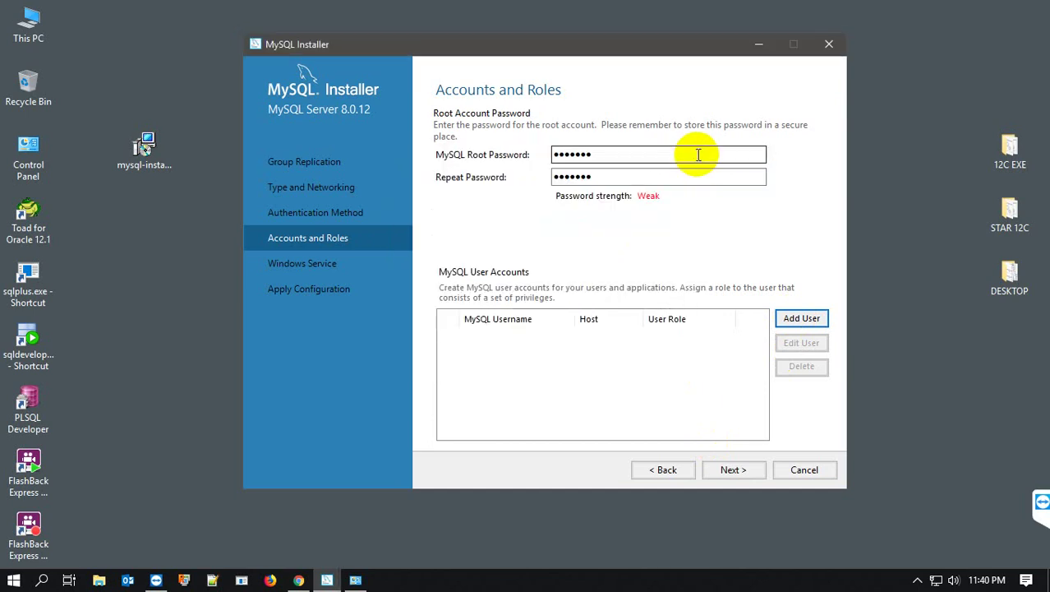
click(731, 470)
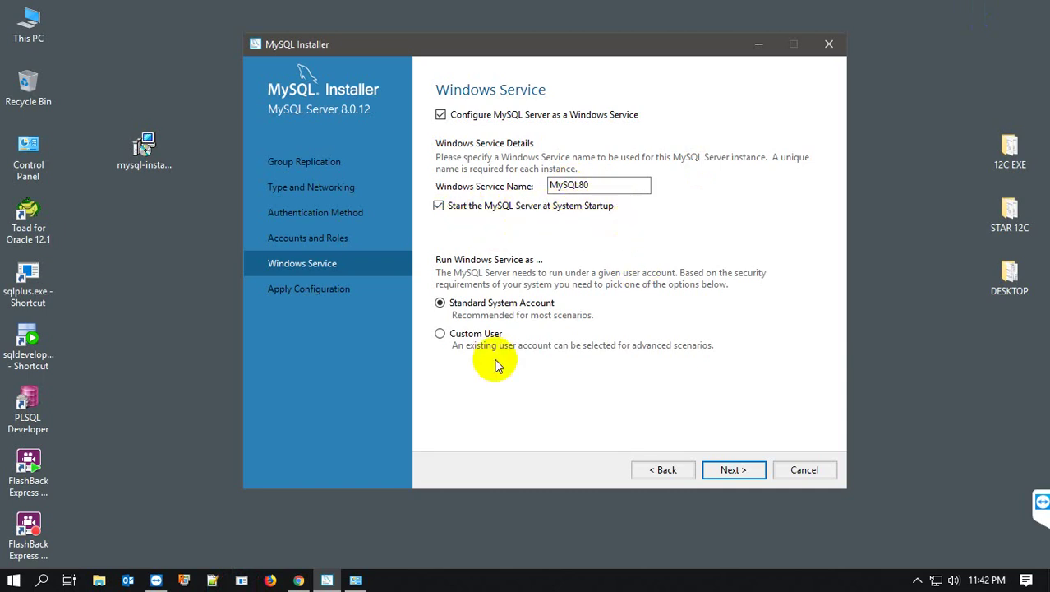
- Keep the MySQL80 service starting at startup under the Standard System Account
click(731, 471)
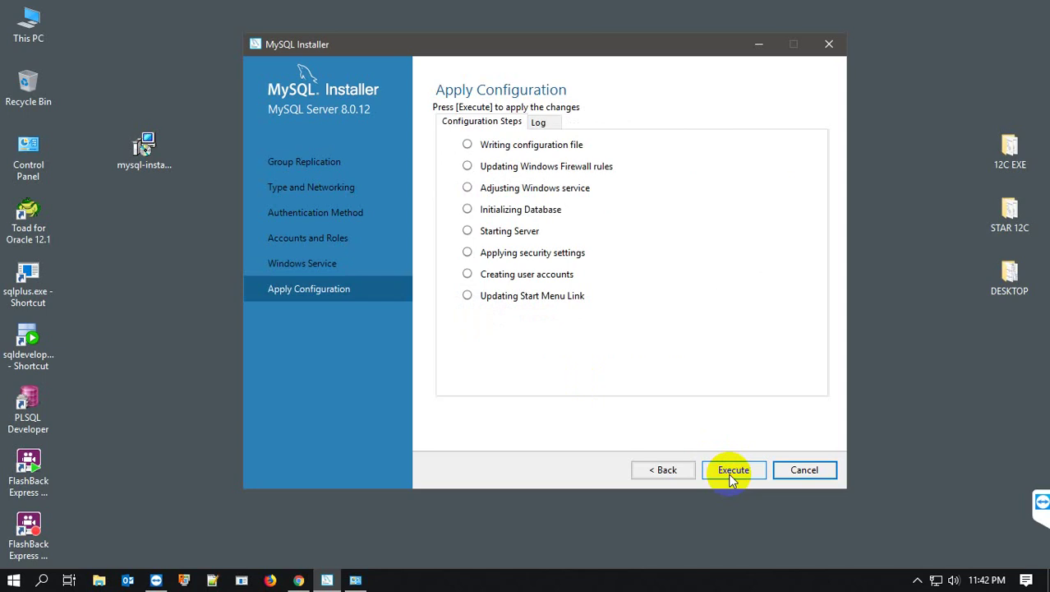
click(676, 476)
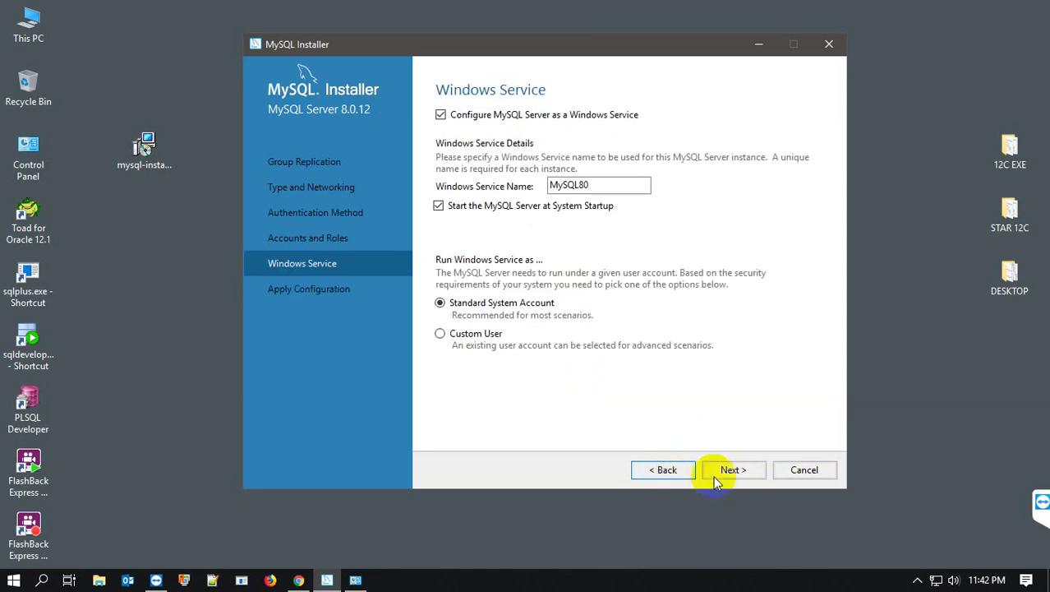
click(714, 475)
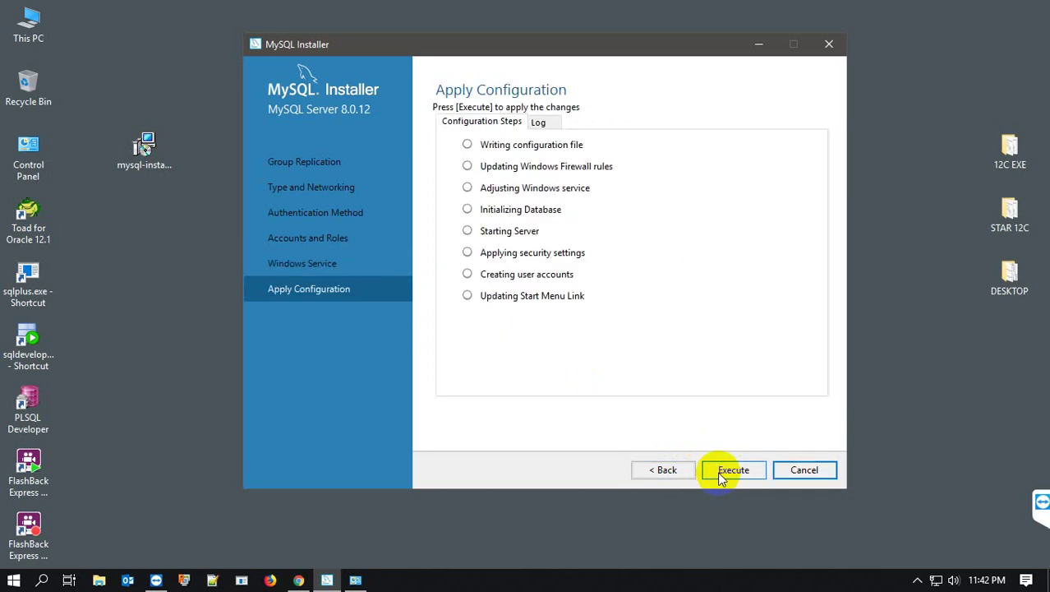
- Execute all eight configuration steps until MySQL Server 8.0.12 configuration reports success
click(721, 476)
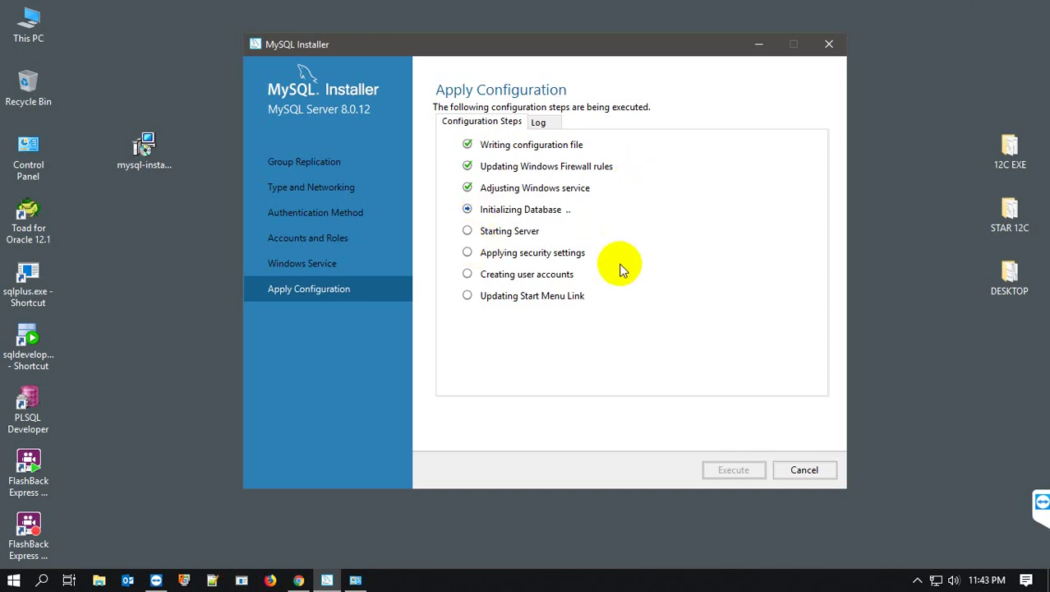
click(369, 585)
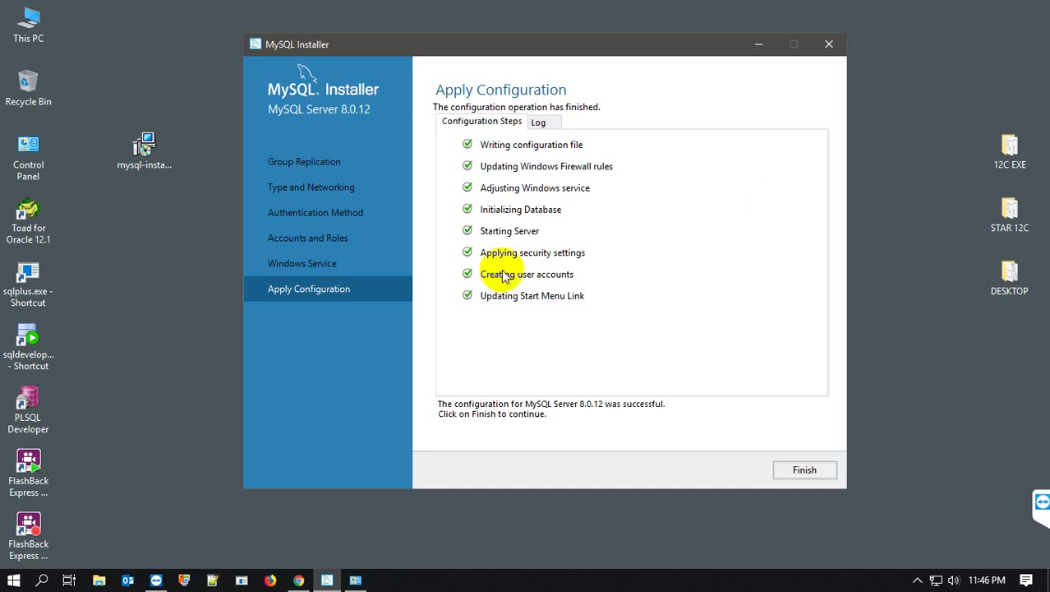
- Finish the server configuration and complete MySQL Router 8.0.12 with InnoDB cluster left unchecked
click(804, 472)
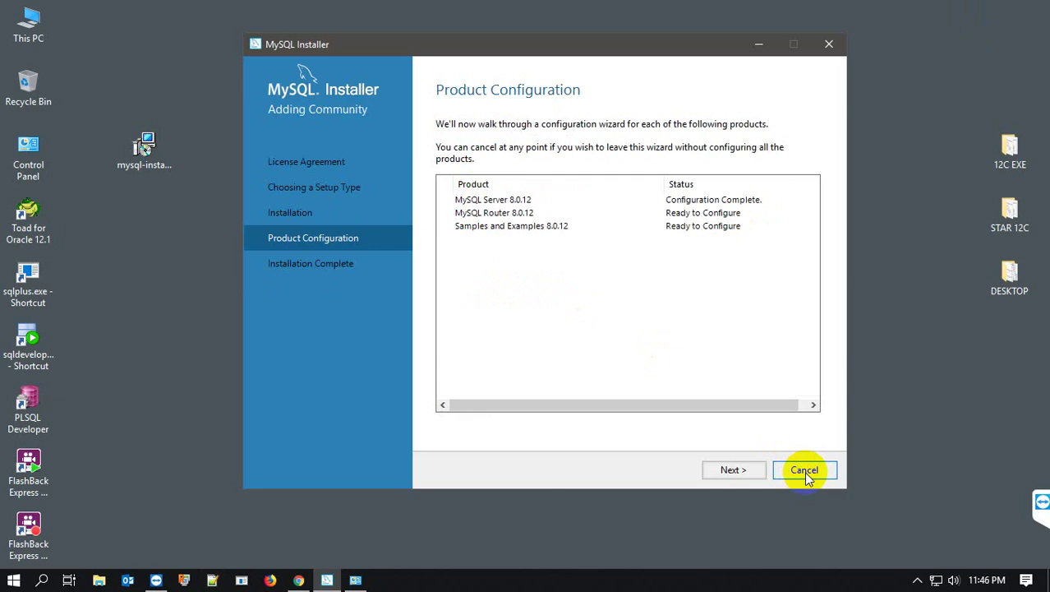
click(737, 470)
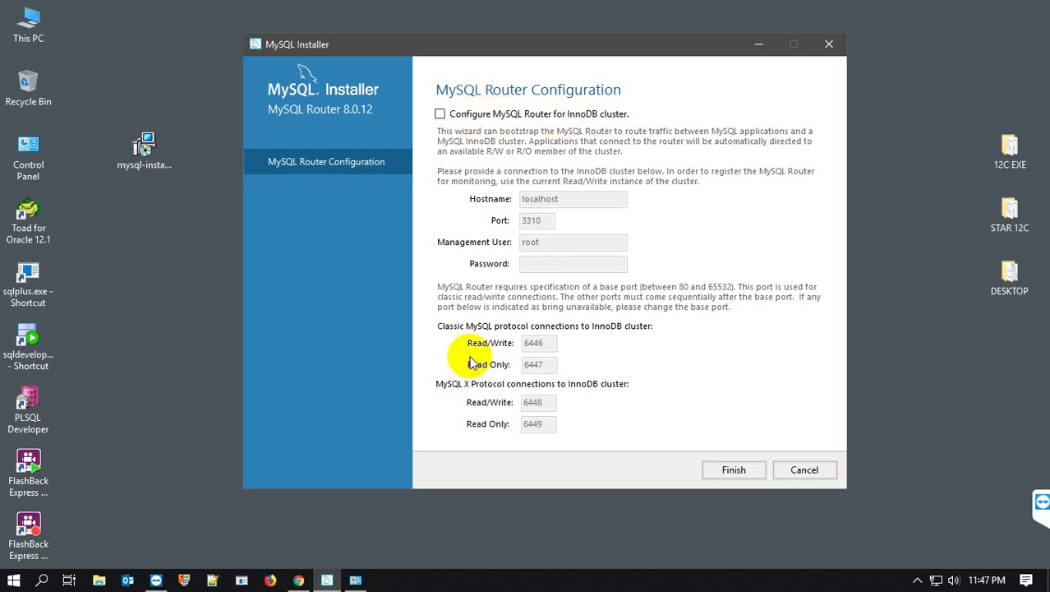
click(729, 479)
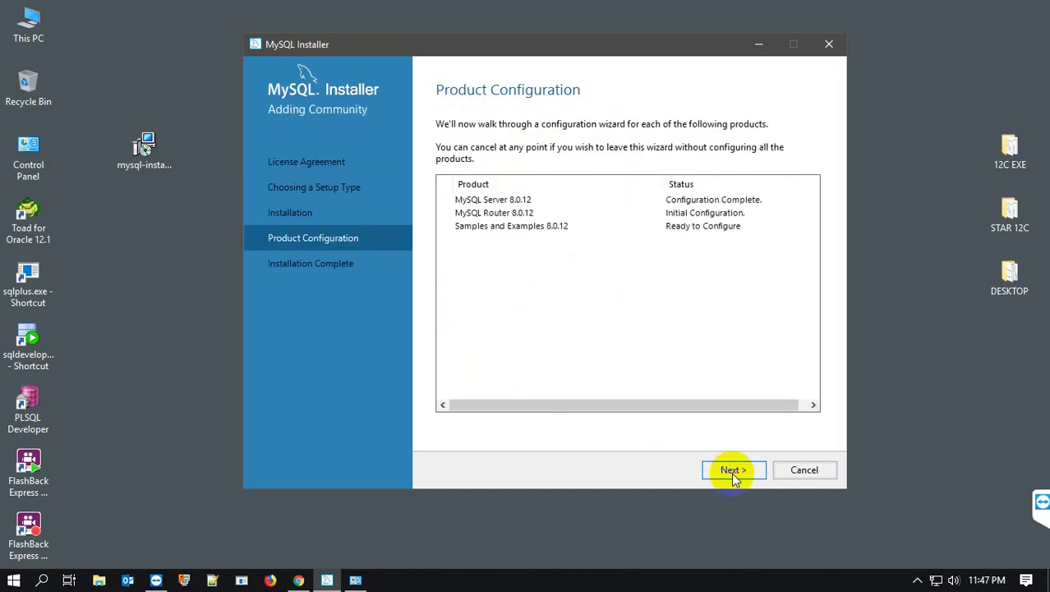
- Verify that the root account, with its password re-entered, connects to MySQL Server 8.0.12
click(733, 471)
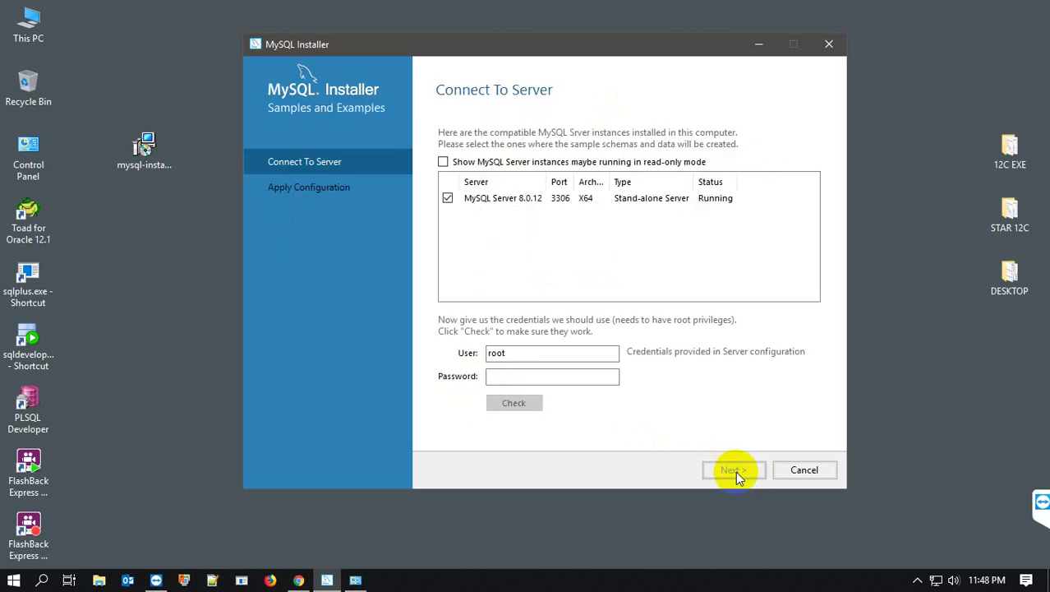
click(533, 377)
text(123)
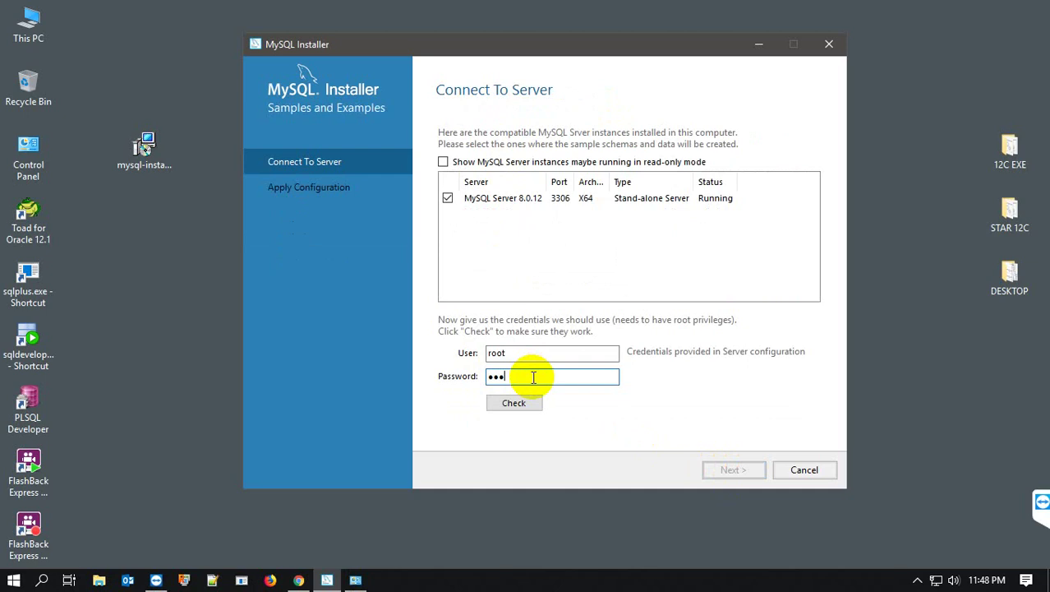
key(BackSpace)
key(BackSpace)
key(BackSpace)
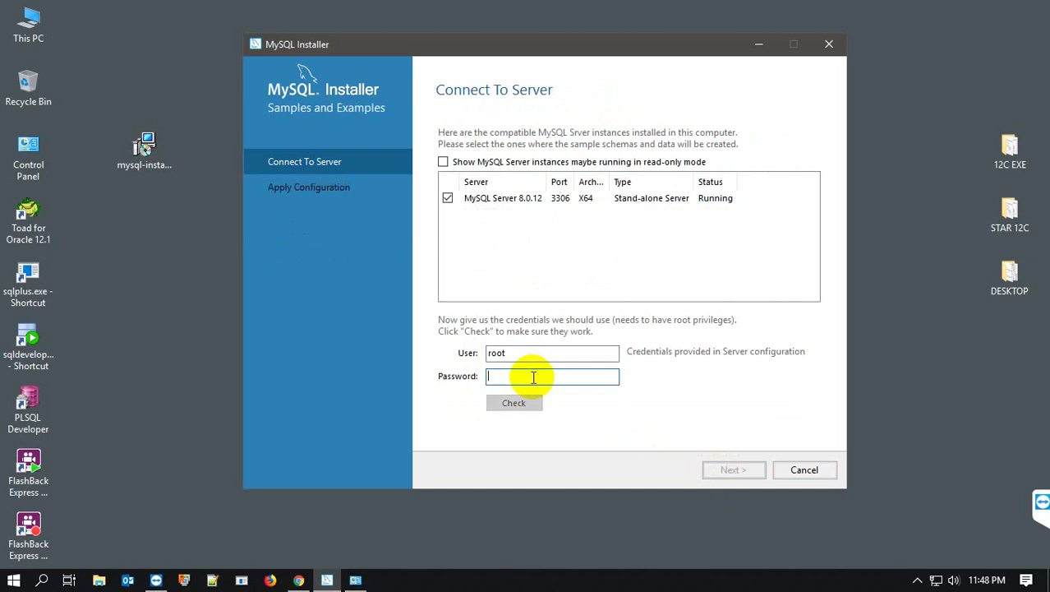
text(12345)
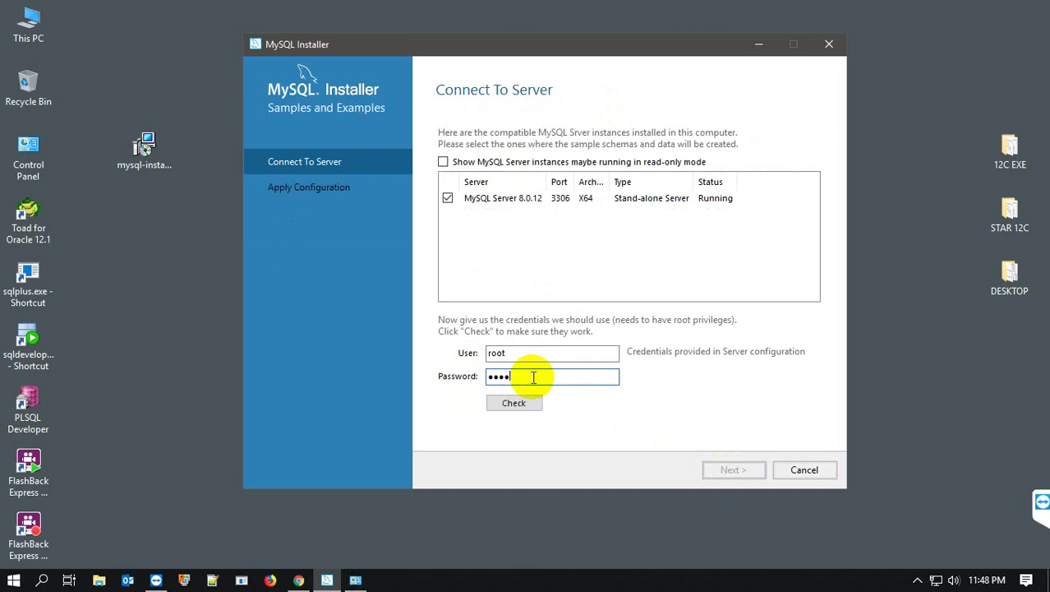
text(67)
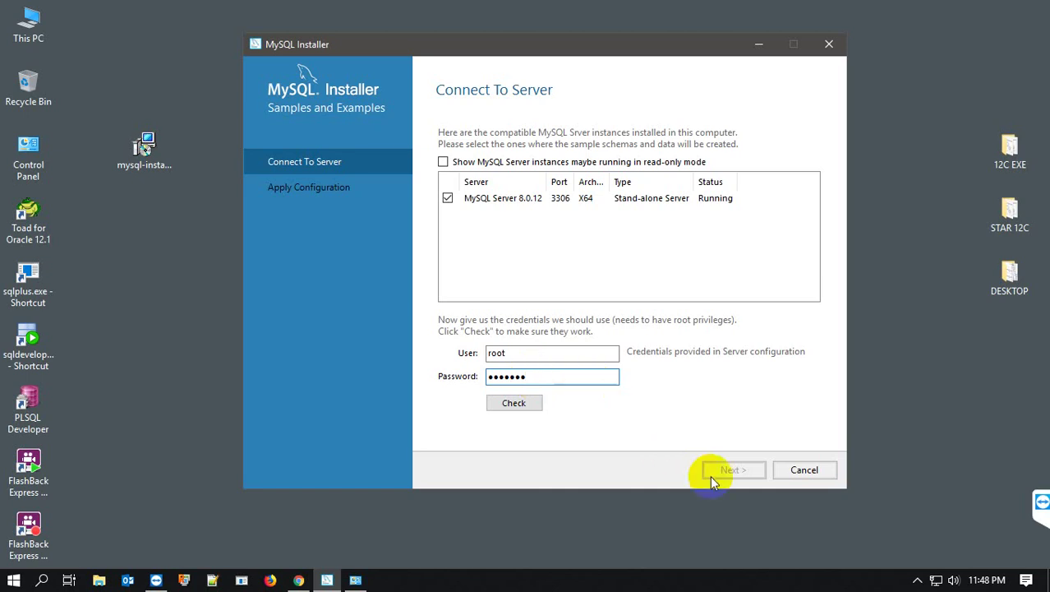
click(513, 405)
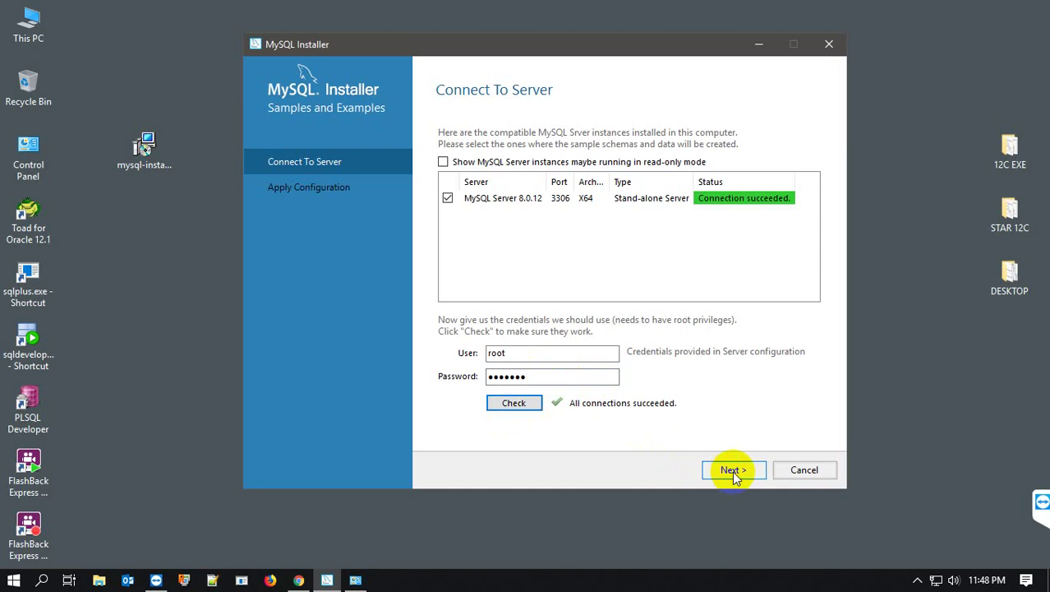
click(733, 471)
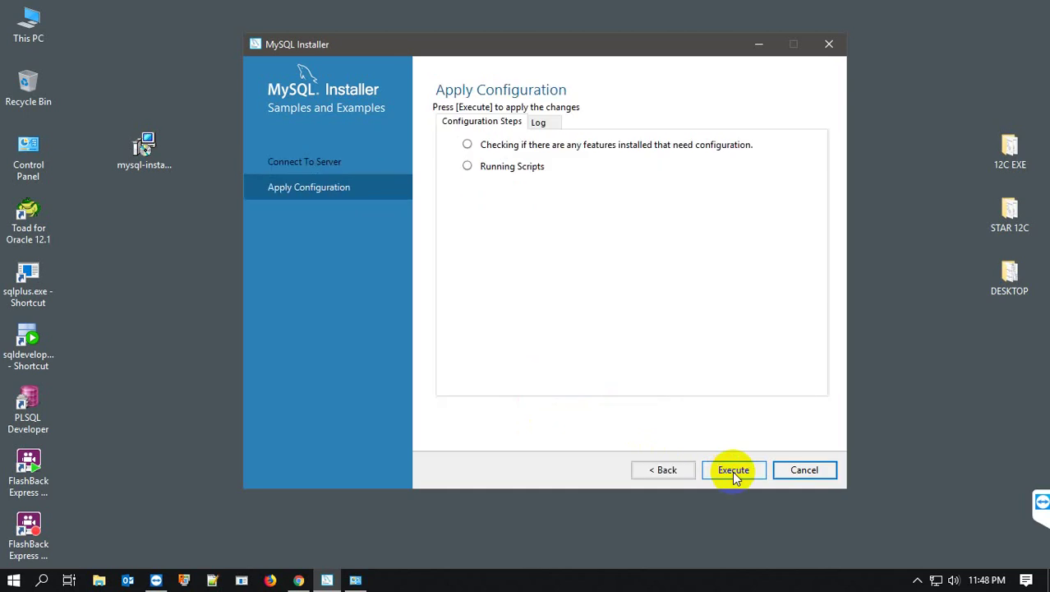
- Execute the Samples and Examples 8.0.12 configuration and finish once both steps succeed
click(732, 471)
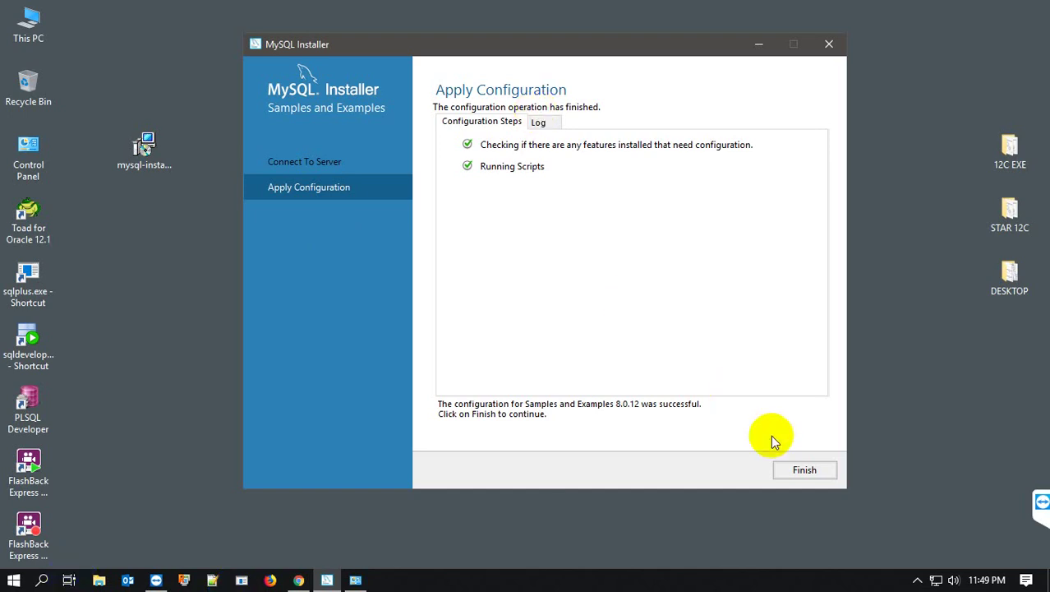
click(792, 470)
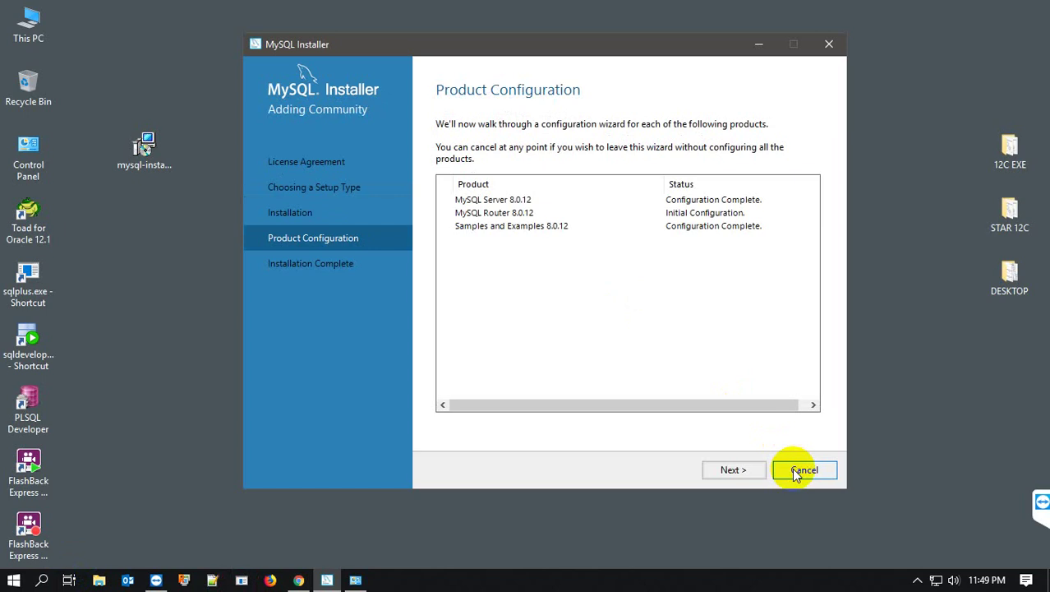
- Finish the product configuration and close the installer, launching Workbench and MySQL Shell
click(733, 470)
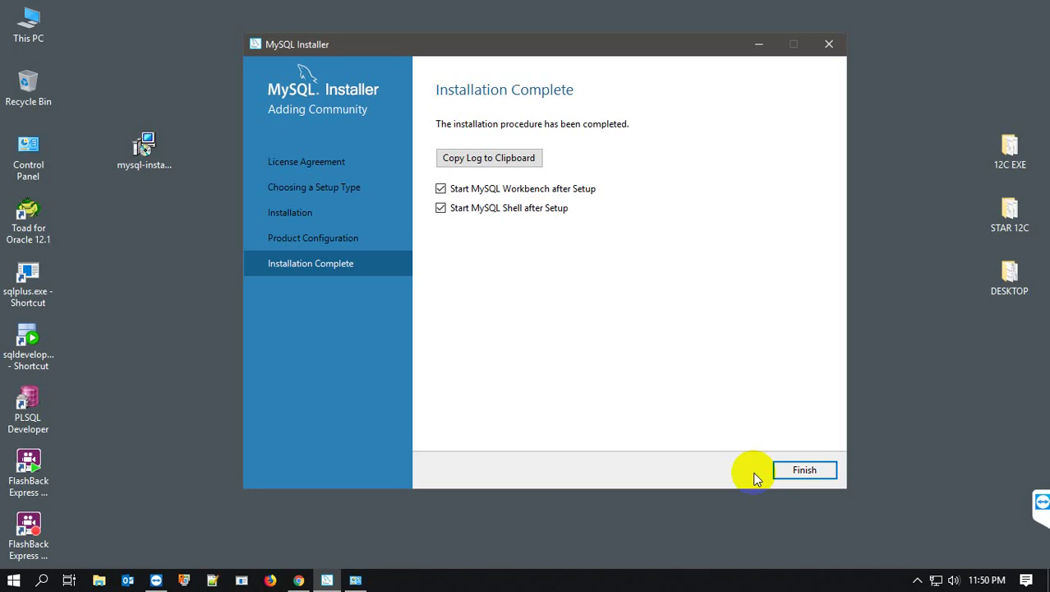
click(787, 473)
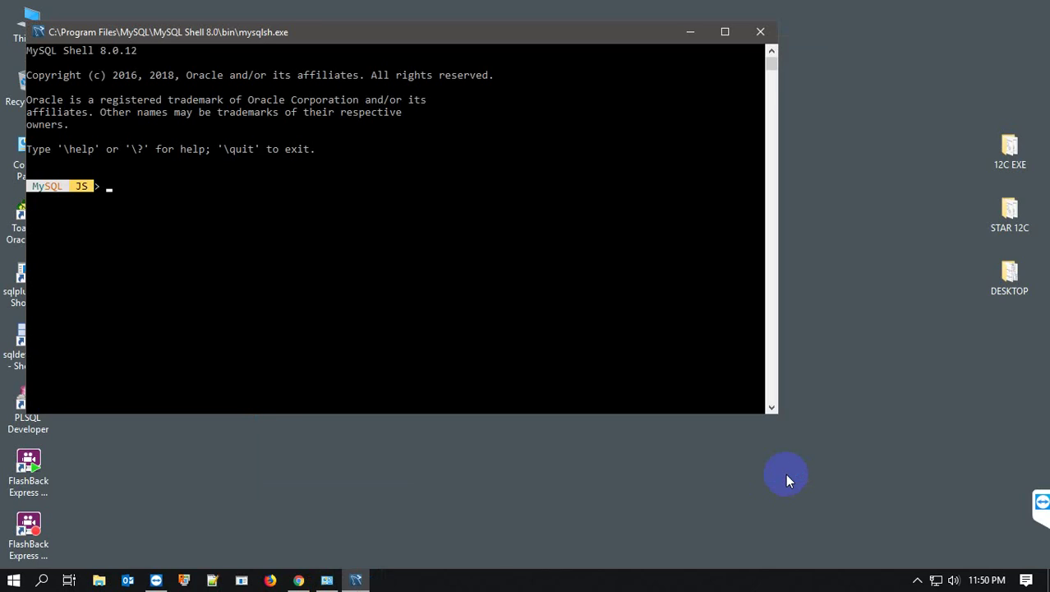
- Enter the word 'show' at the MySQL JS prompt in MySQL Shell
text(show)
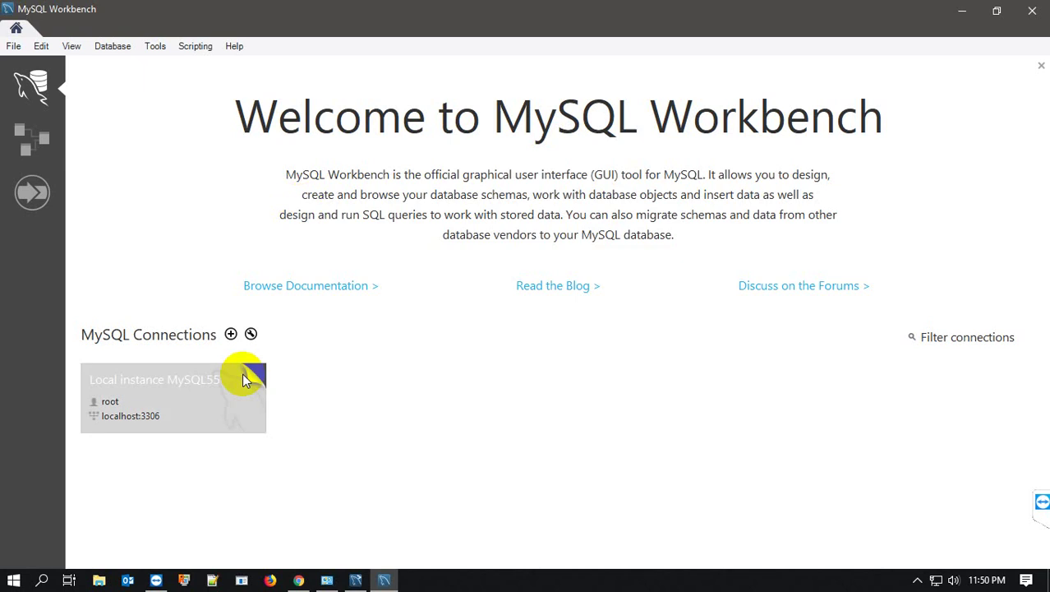
click(156, 580)
mouse_move(156, 580)
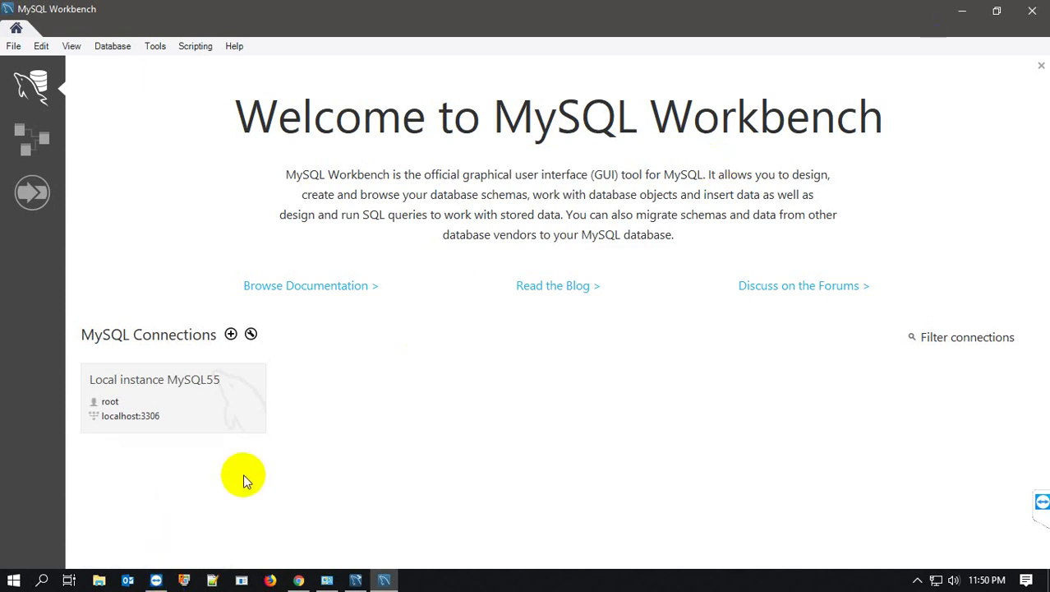
mouse_move(386, 580)
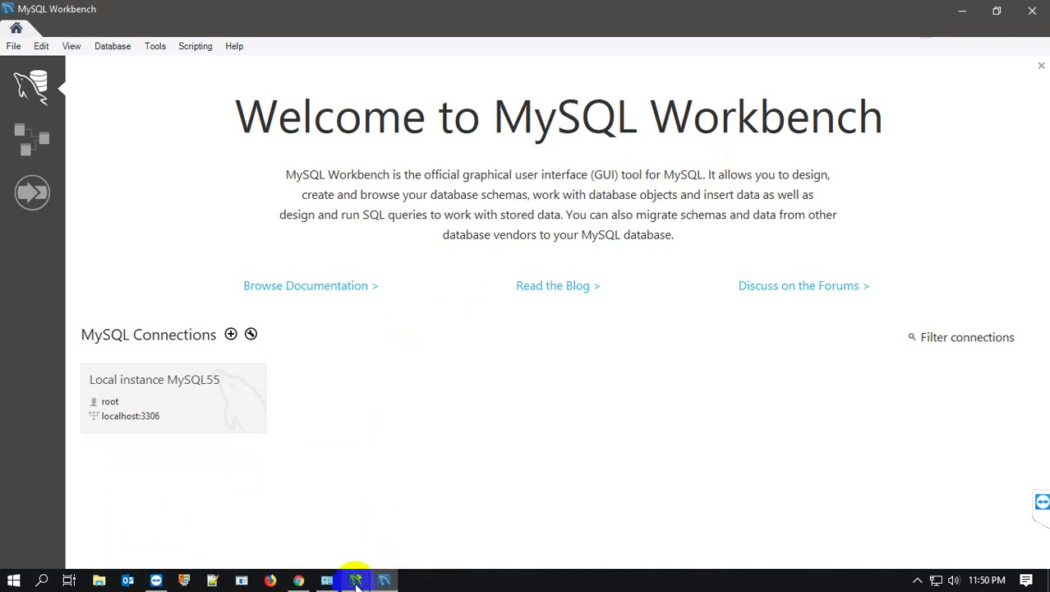
- Back in MySQL Shell, run 'show database;', which returns SyntaxError: Unexpected identifier
click(355, 581)
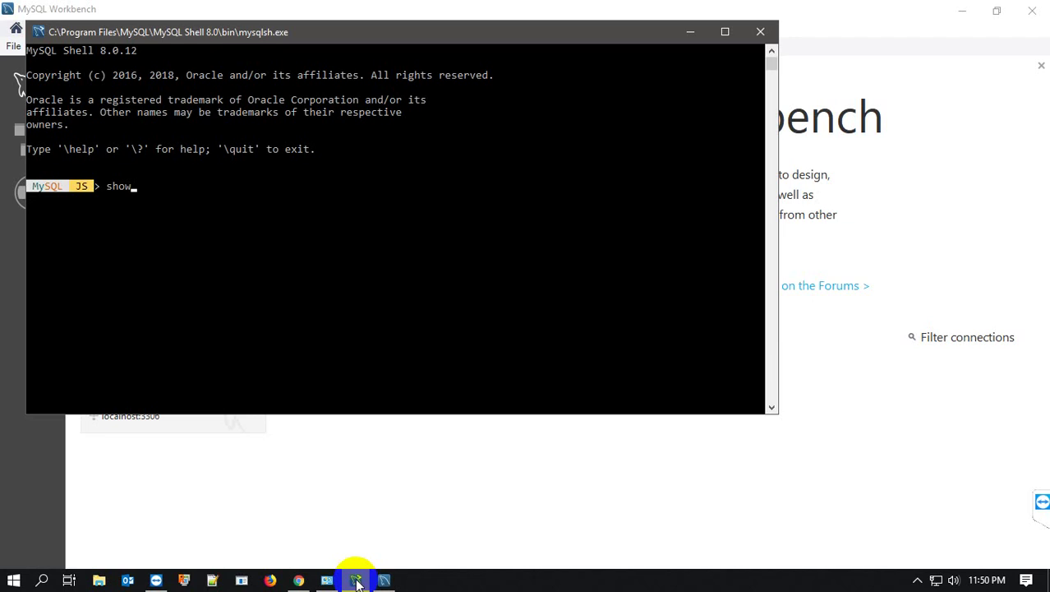
click(354, 533)
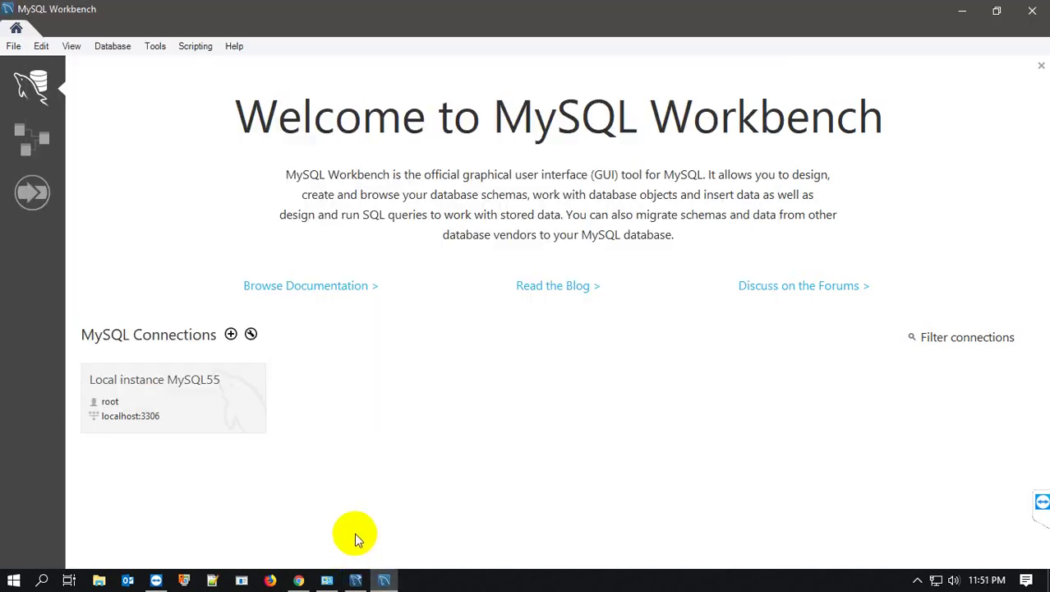
click(383, 580)
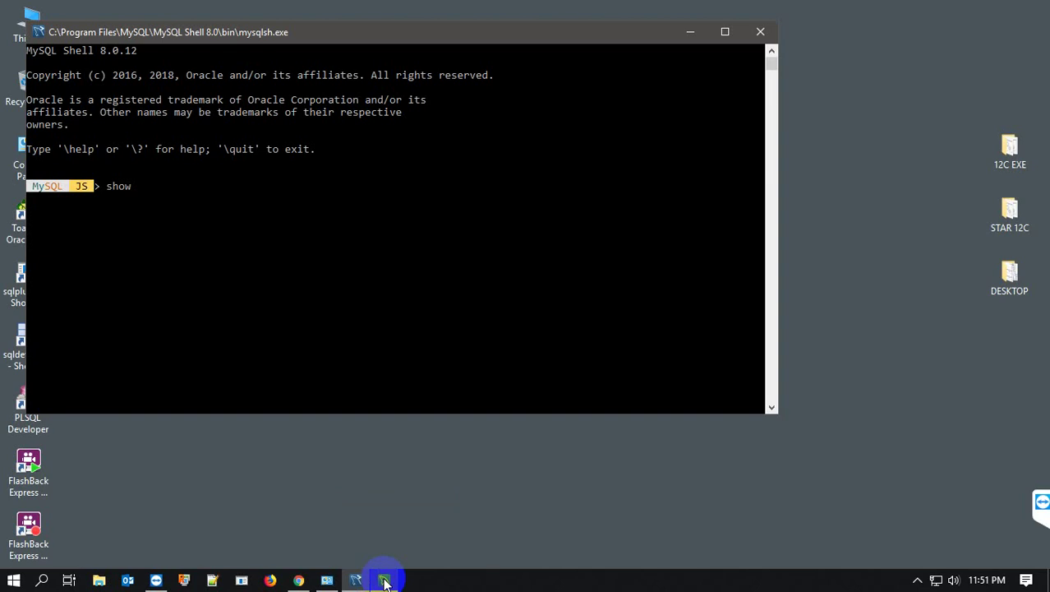
text(d)
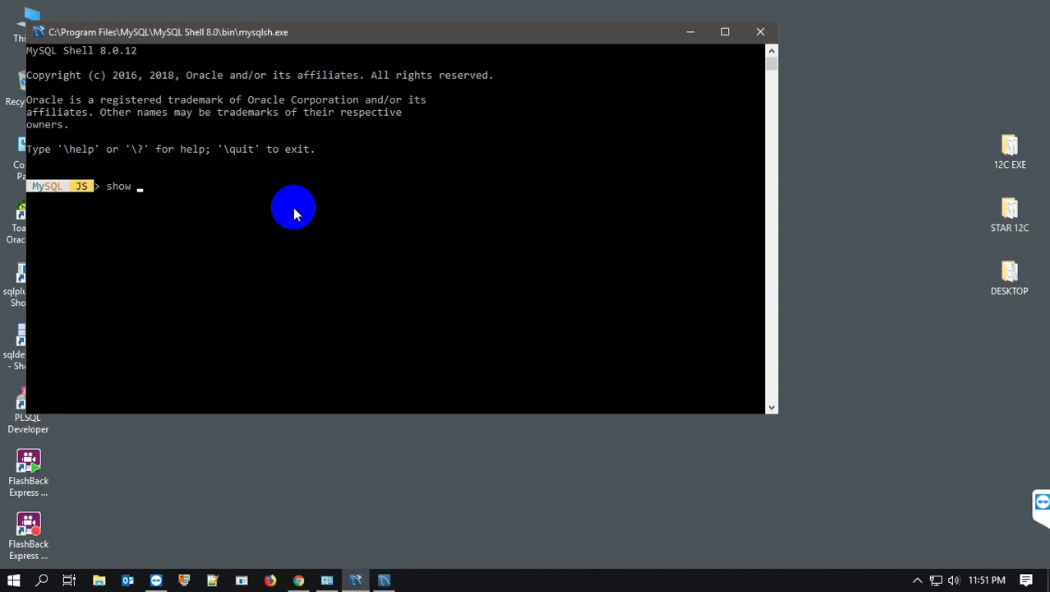
text(atabase;)
key(Return)
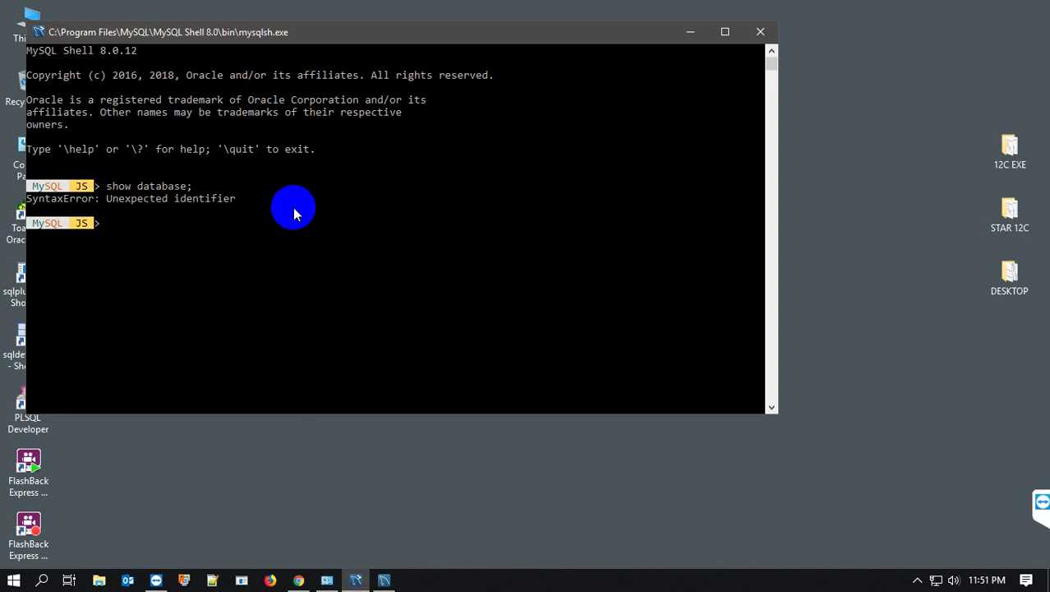
- Correct the recalled command to 'show databases;' and run it, again getting SyntaxError
key(Up)
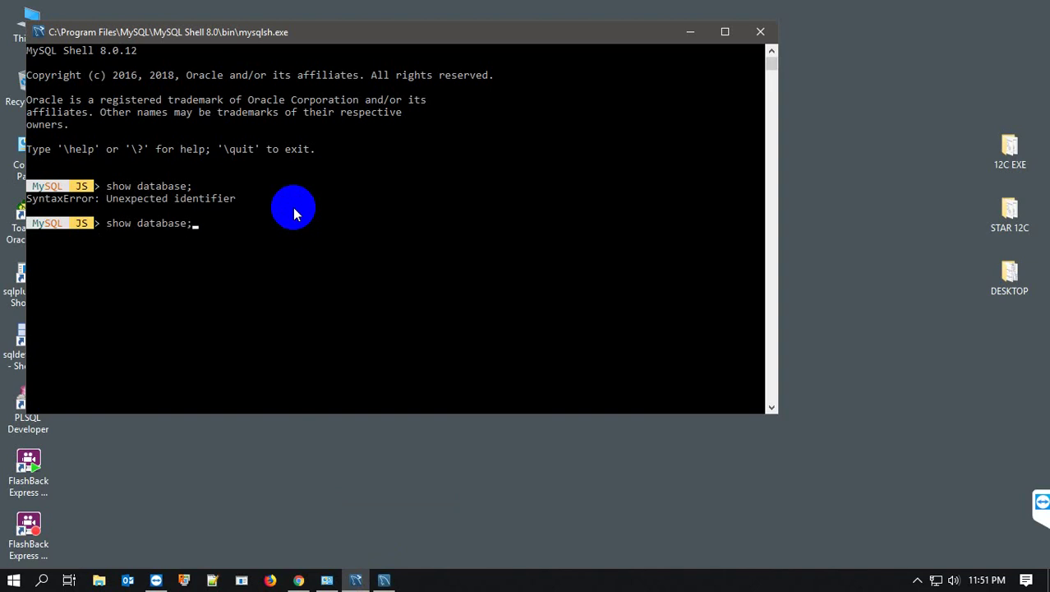
key(Left)
text(s)
key(Return)
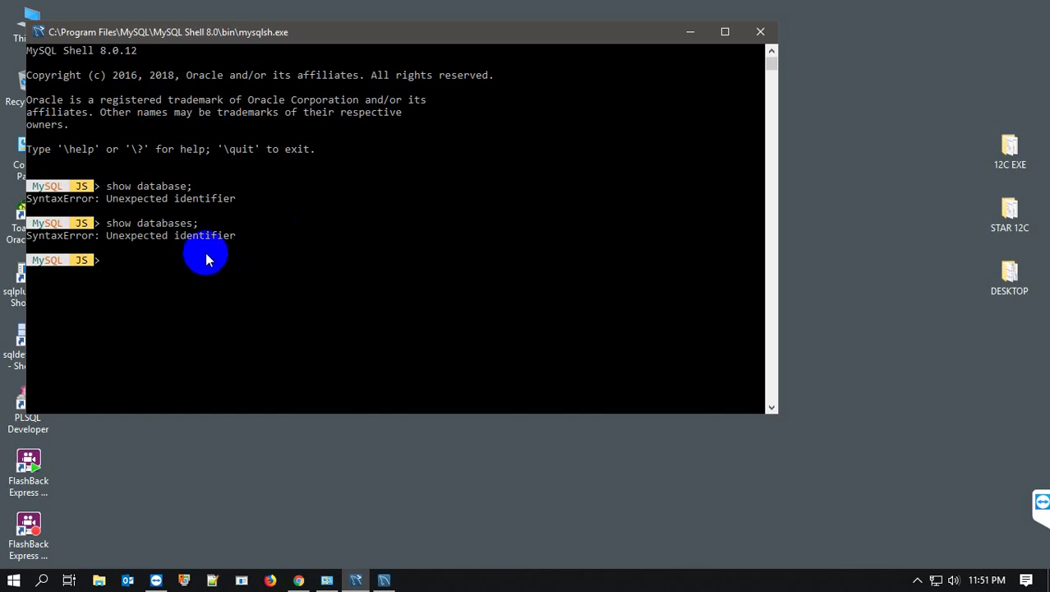
key(Return)
click(208, 226)
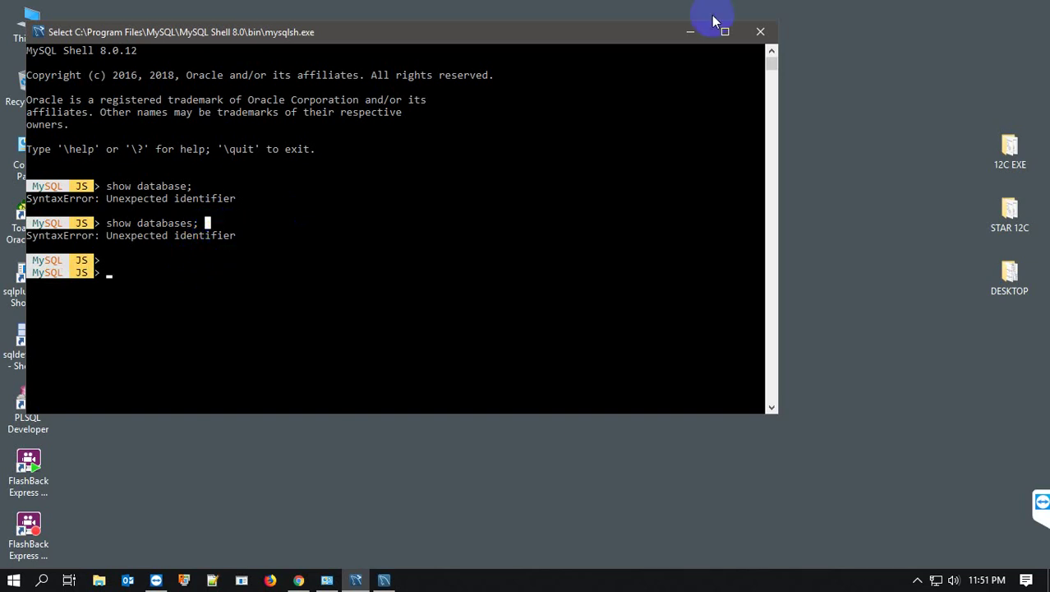
- Close MySQL Shell and launch MySQL 8.0 Command Line Client from the Start menu's MySQL folder
click(760, 32)
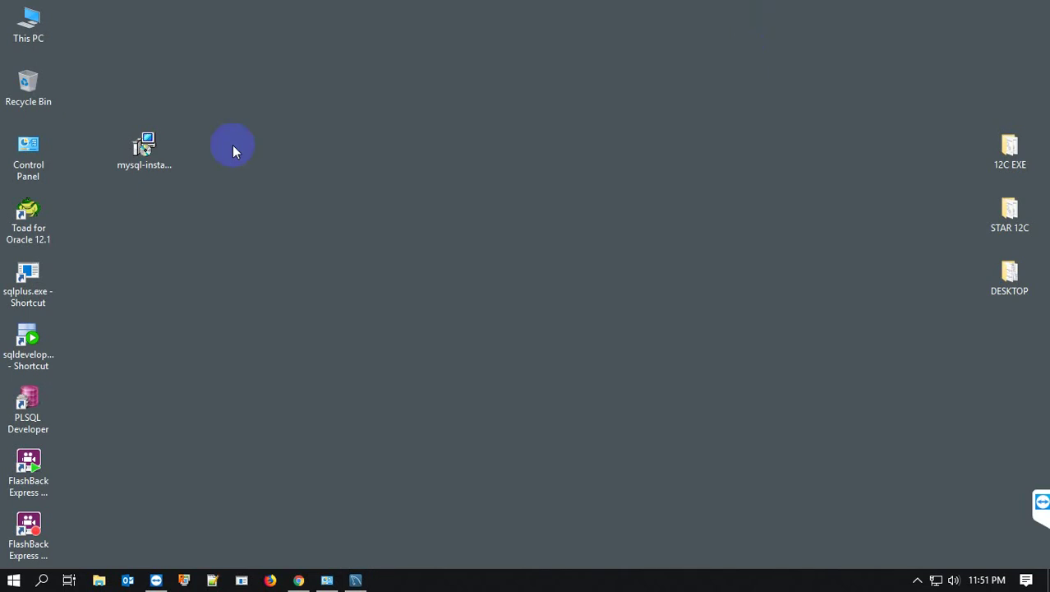
click(43, 582)
click(80, 555)
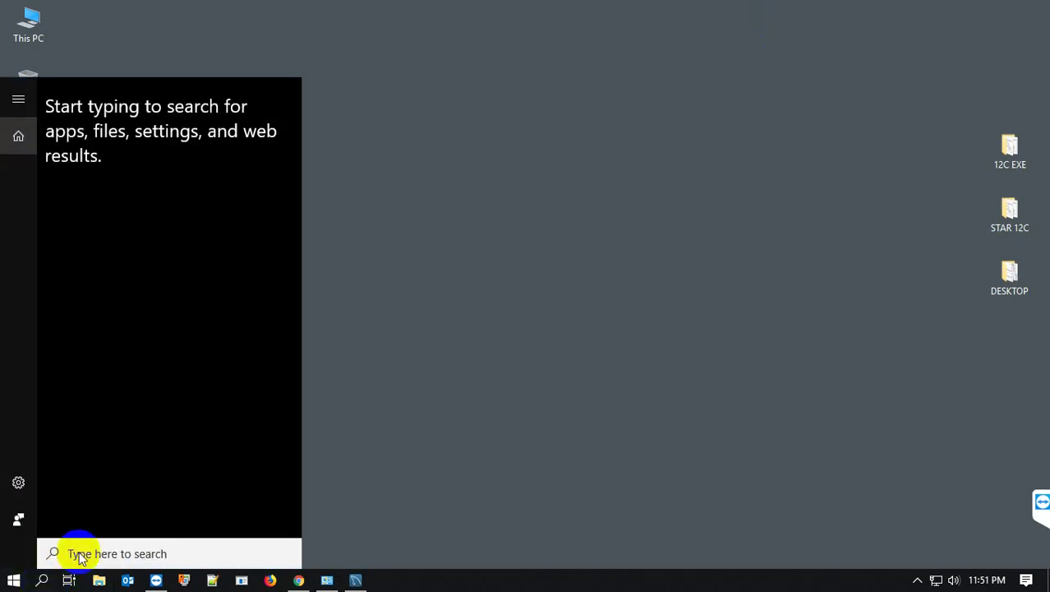
click(16, 577)
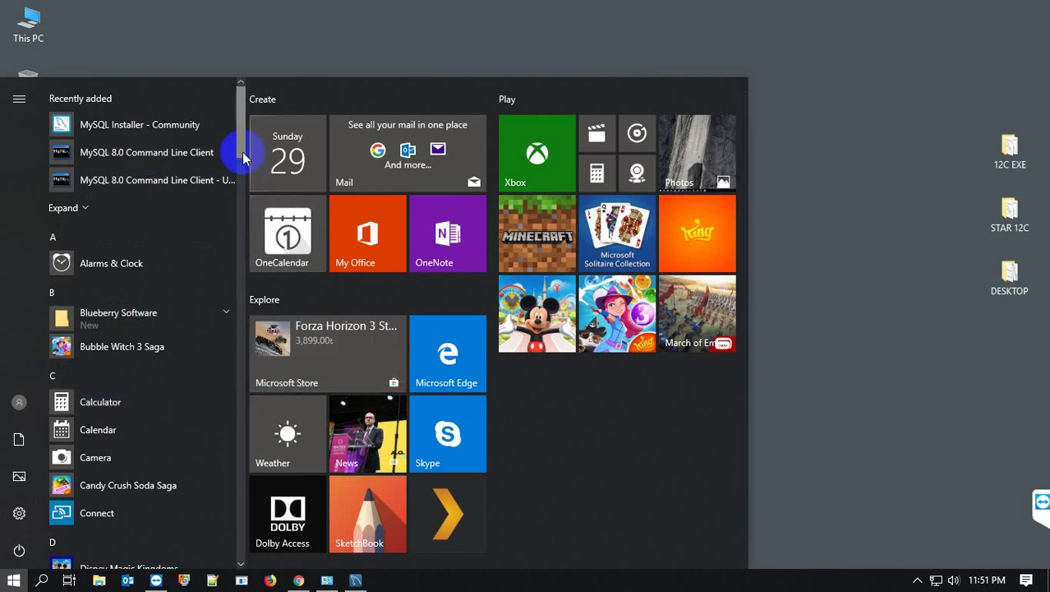
drag(243, 156, 242, 321)
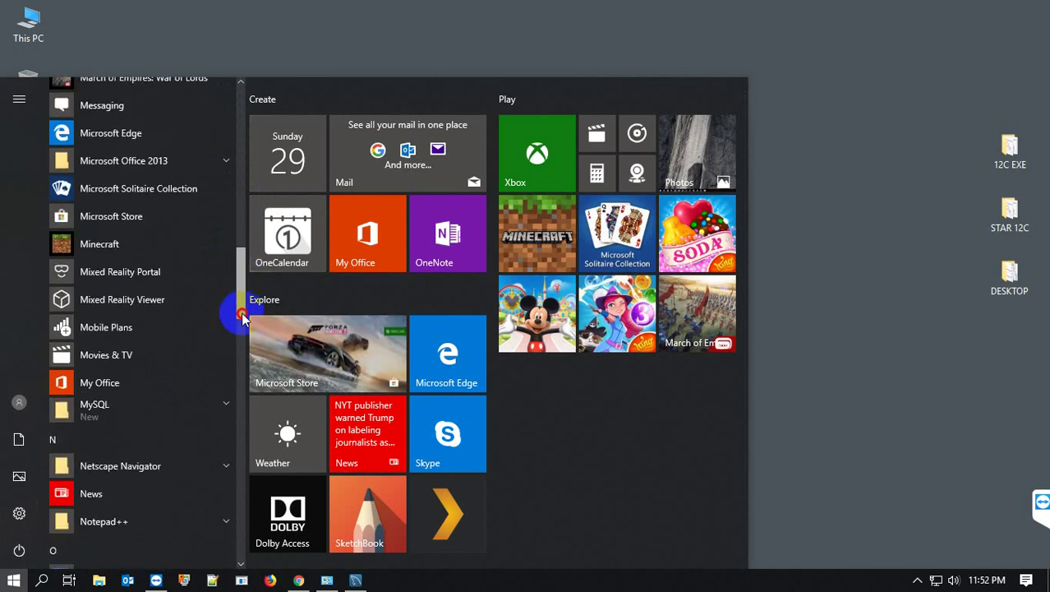
click(148, 411)
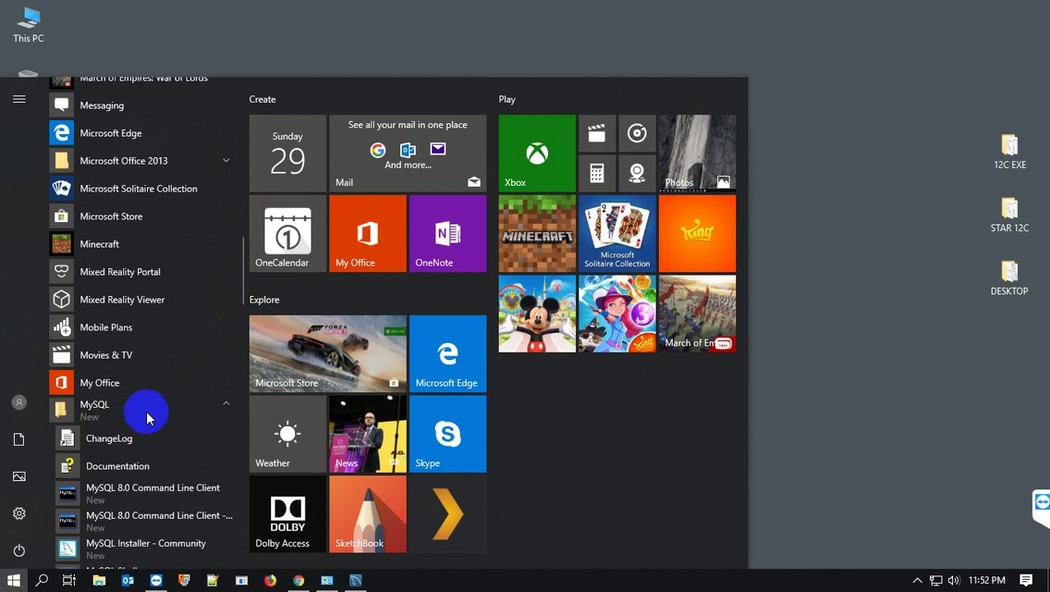
click(145, 516)
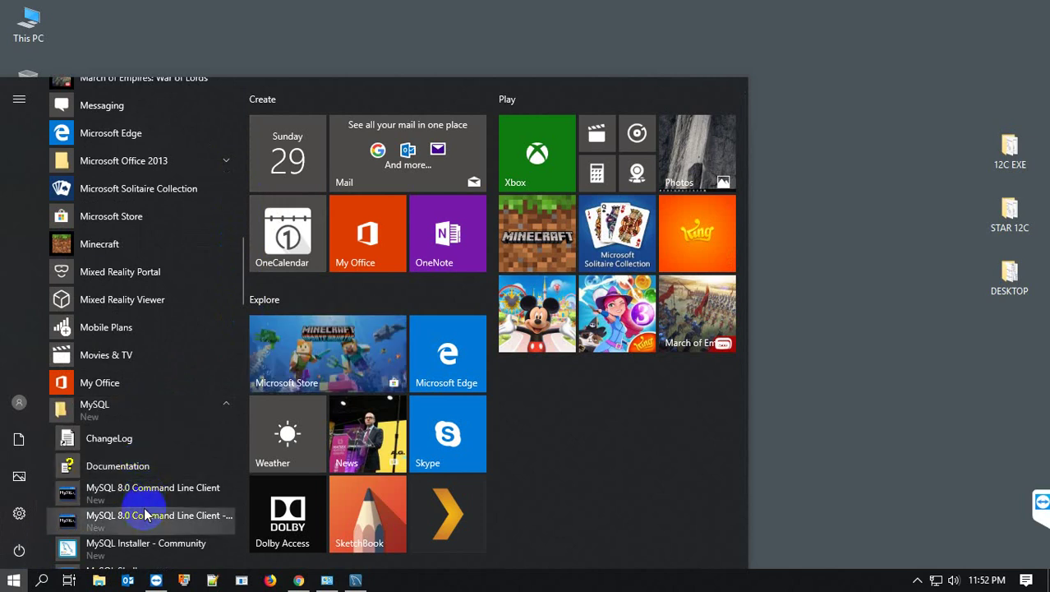
click(156, 493)
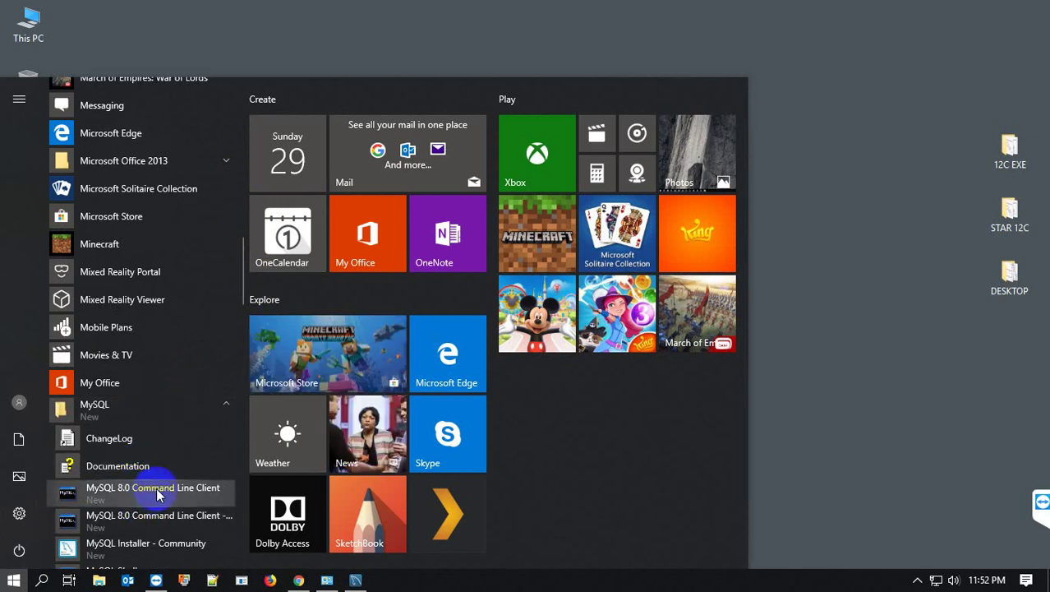
click(156, 493)
- Log in to the MySQL 8.0 Command Line Client with the root password
click(178, 328)
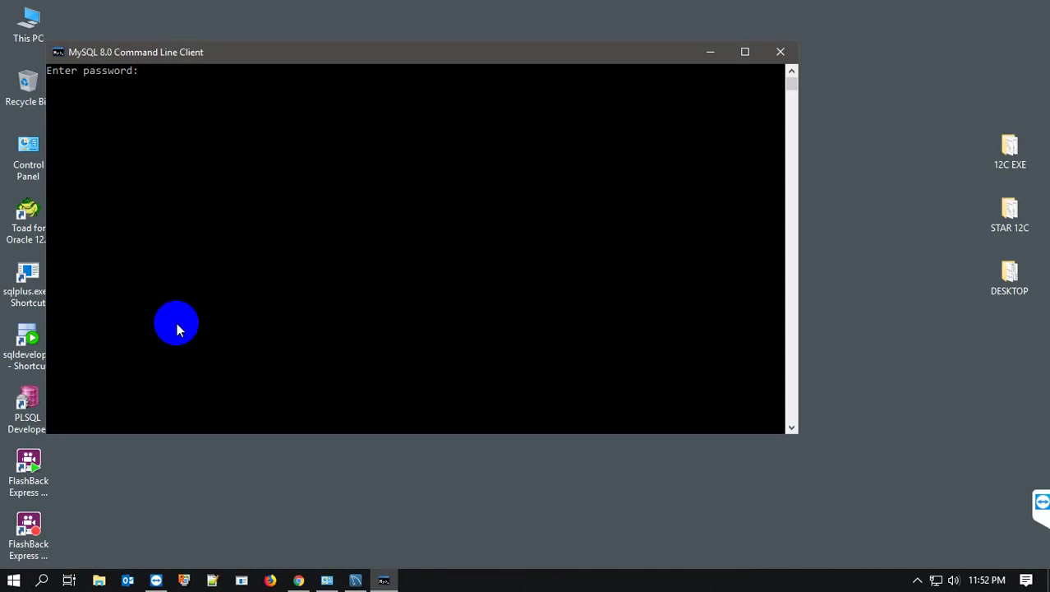
text(*)
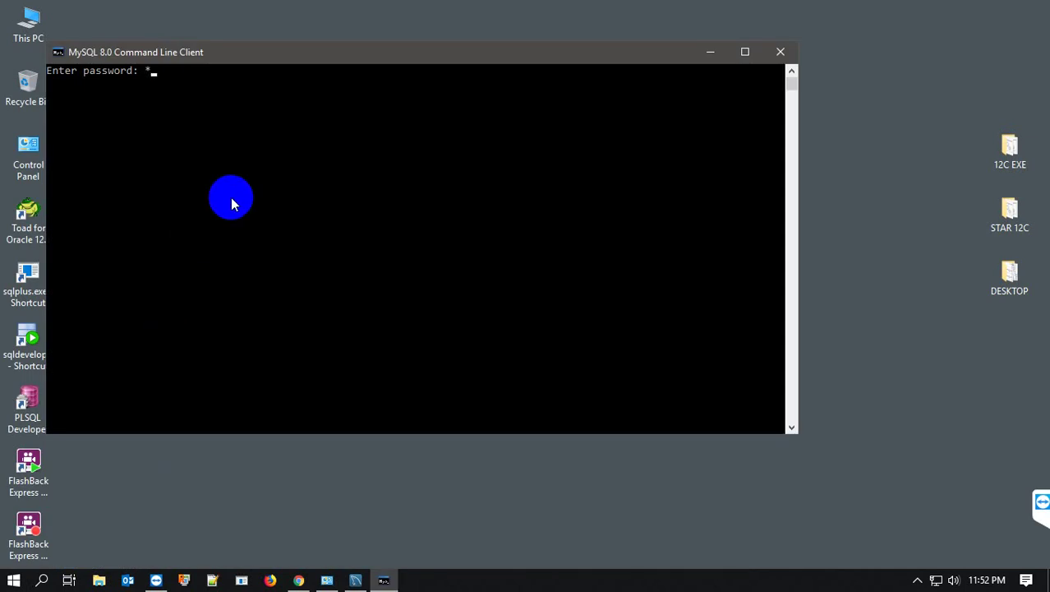
text(*****)
key(Return)
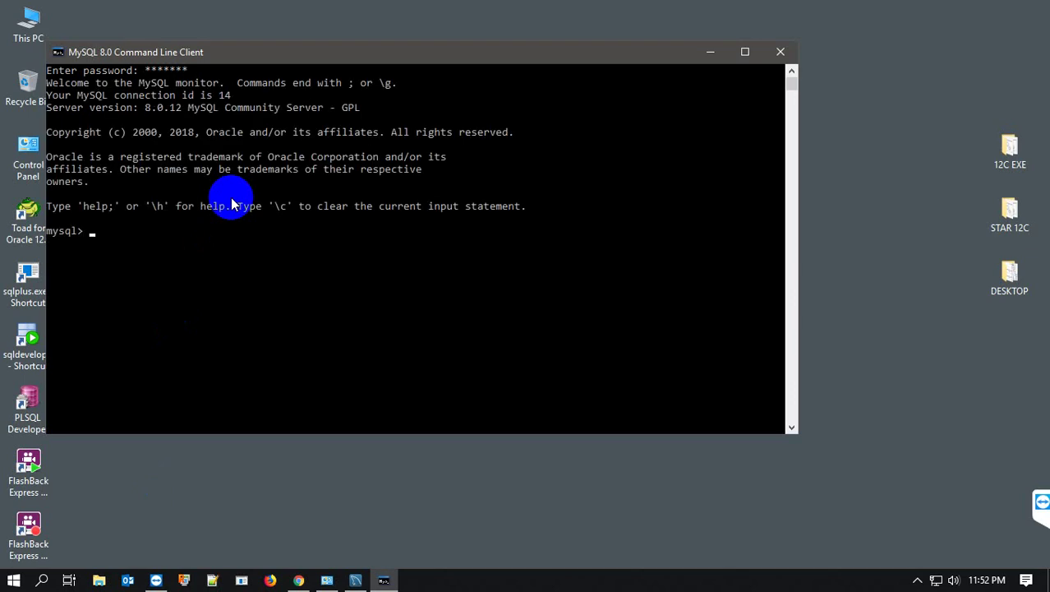
- Run 'show databases;' after fixing the 'show database;' typo to list six databases, then minimize the console
text(show database;)
key(Return)
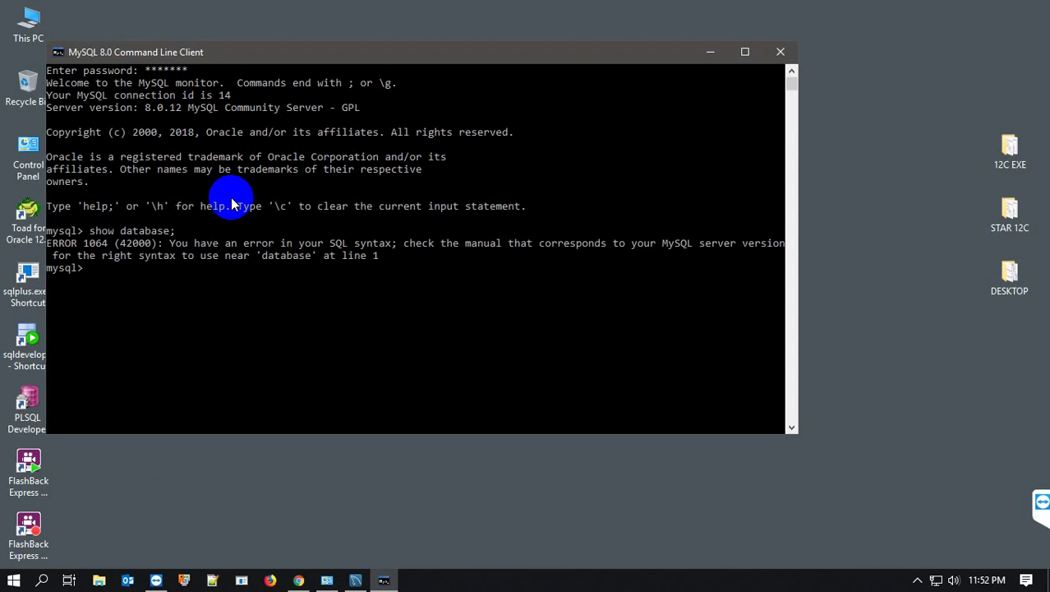
key(Return)
key(Return)
text(show databases;)
key(Return)
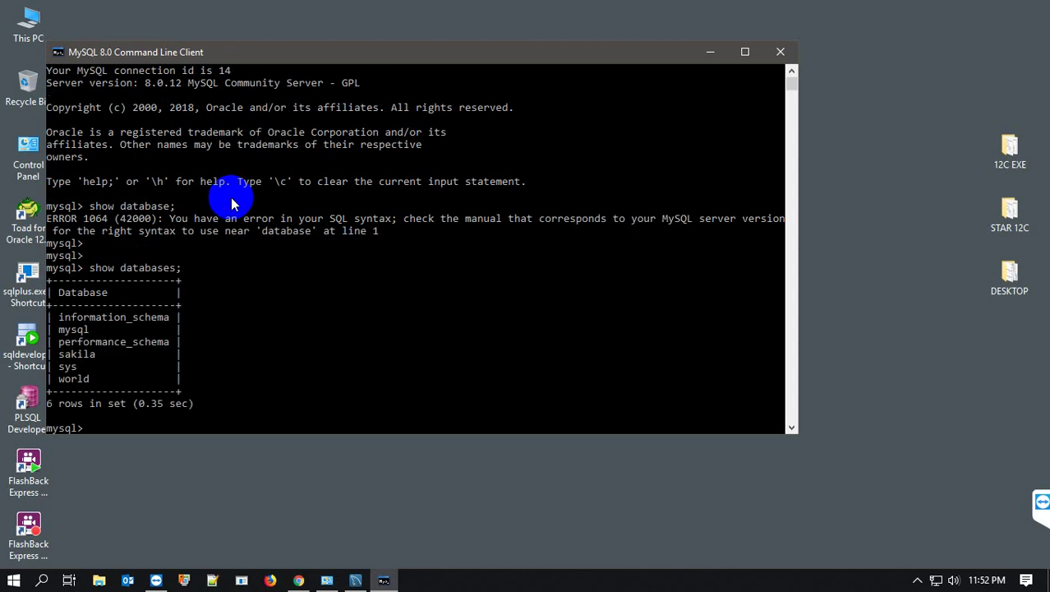
key(Return)
key(Return)
key(Return)
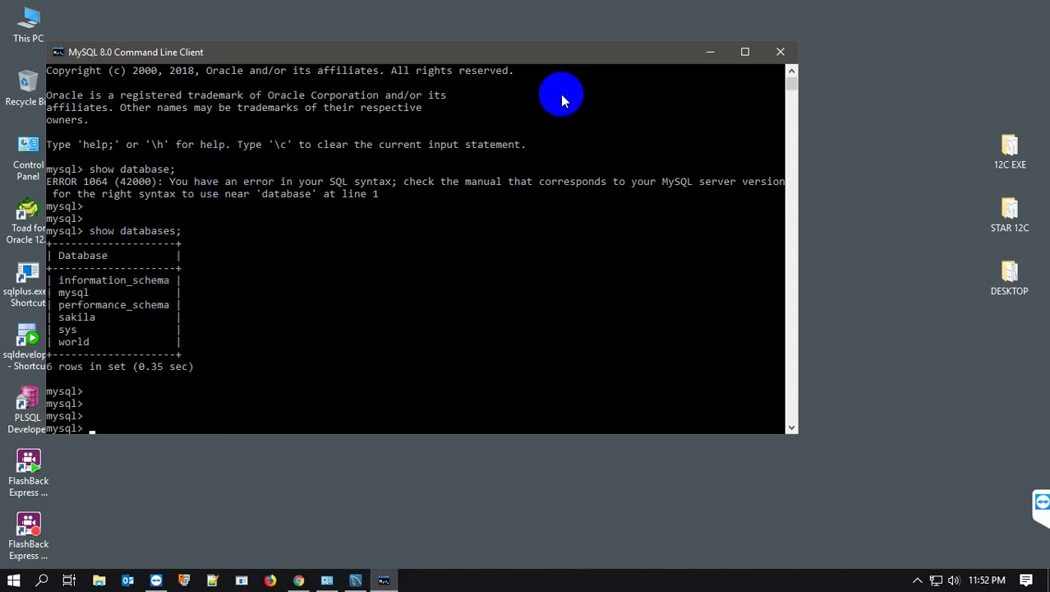
click(711, 52)
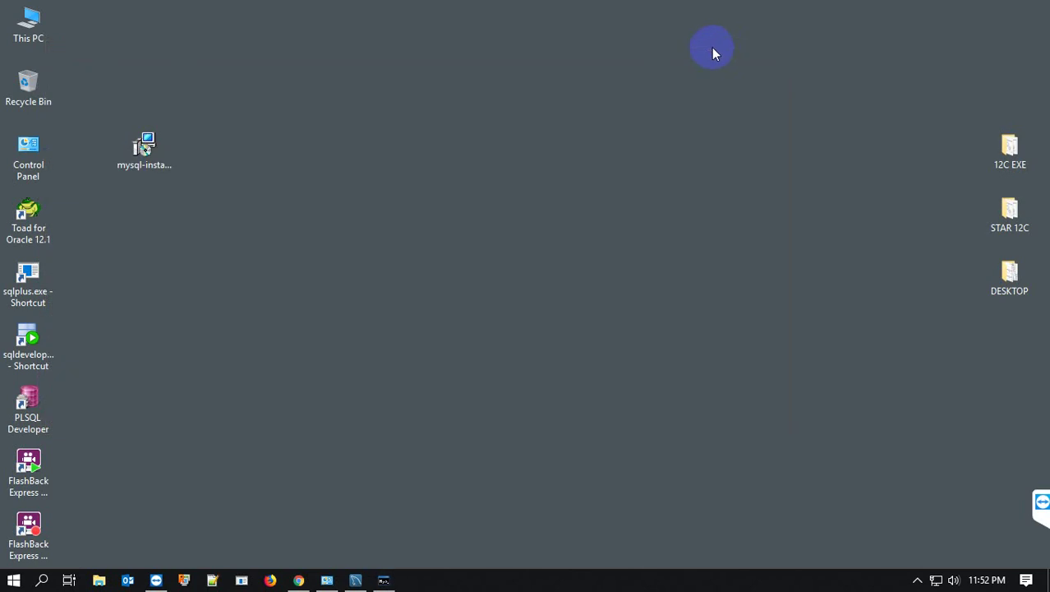
- Restore the MySQL Workbench window from the taskbar and open its Database menu
click(354, 580)
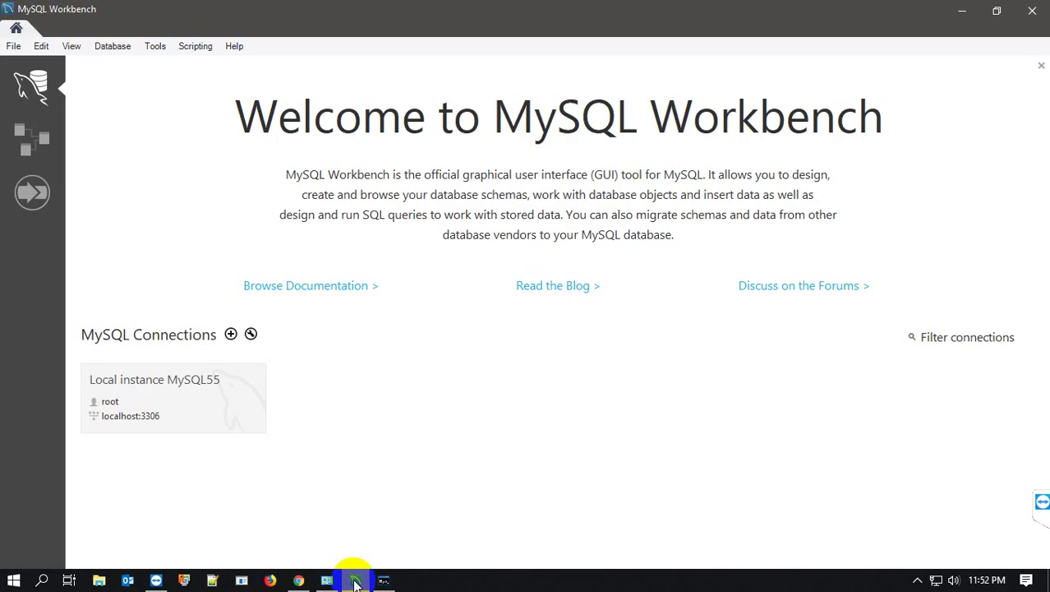
click(354, 581)
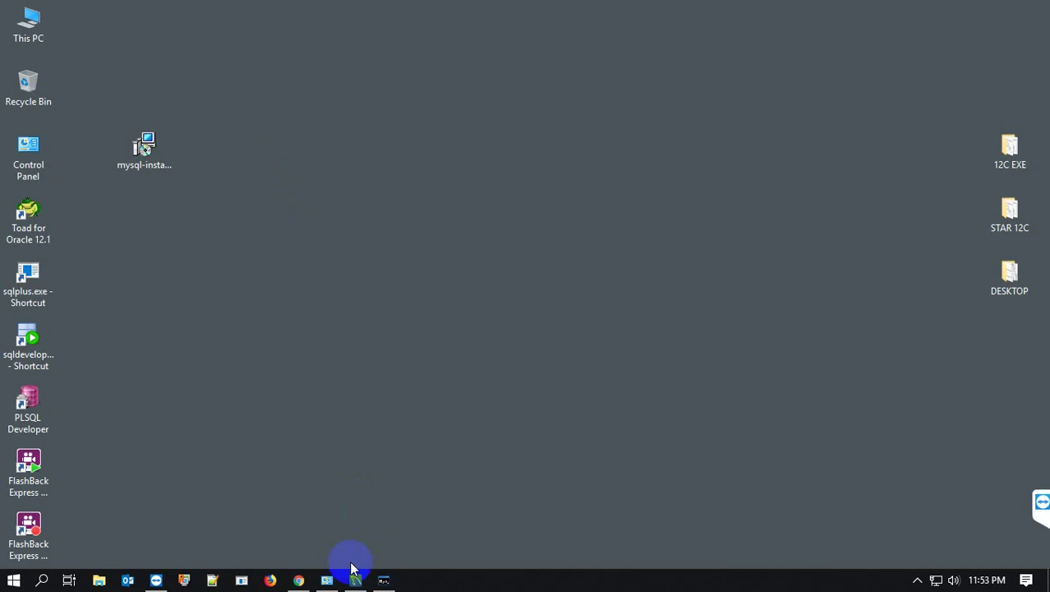
click(355, 580)
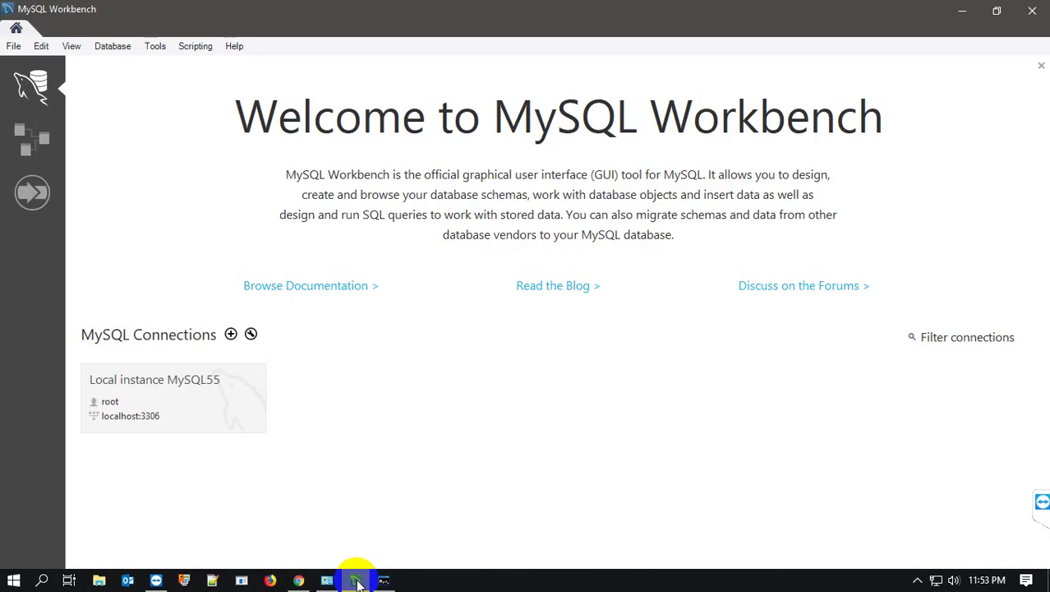
click(113, 48)
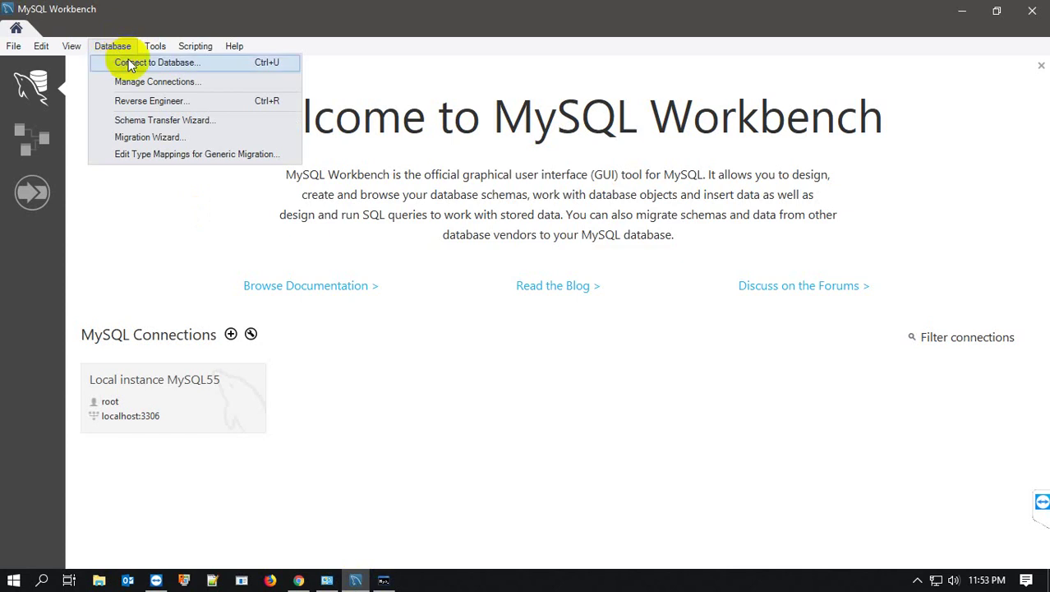
- Connect to Local instance MySQL55, storing its password in the vault
click(132, 61)
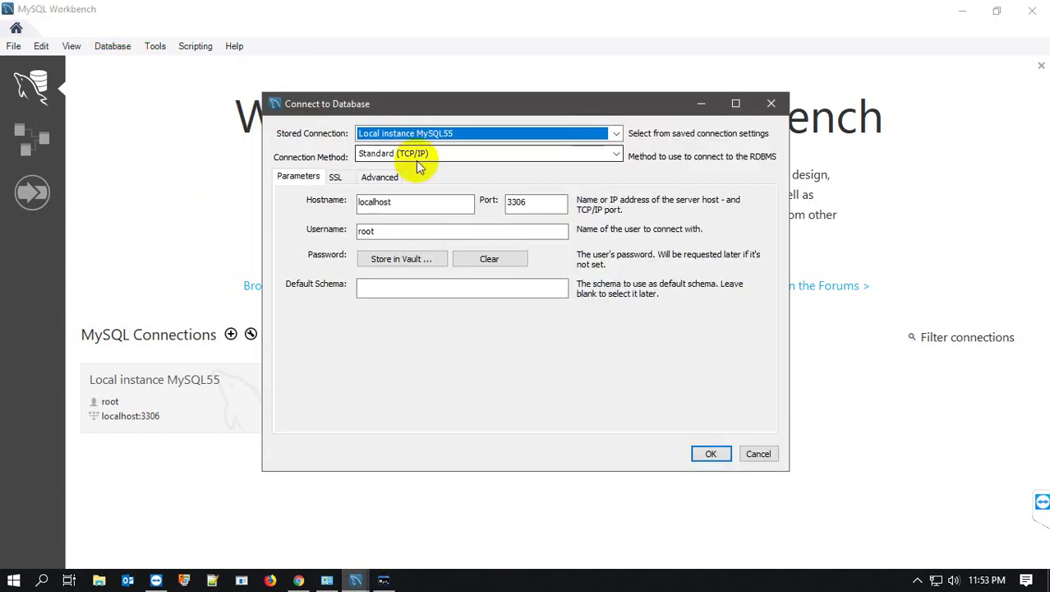
click(616, 134)
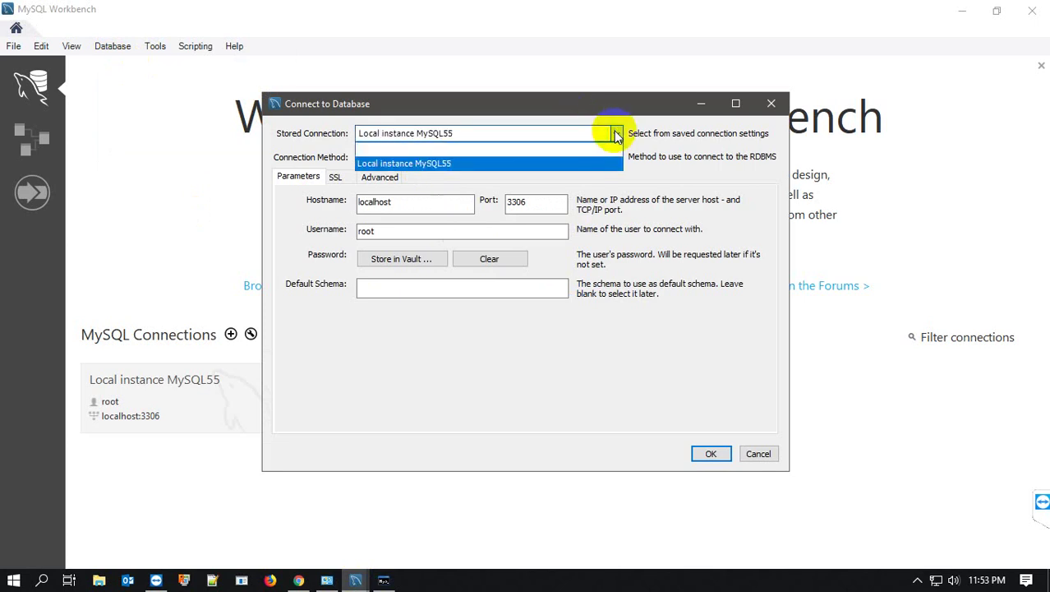
click(616, 134)
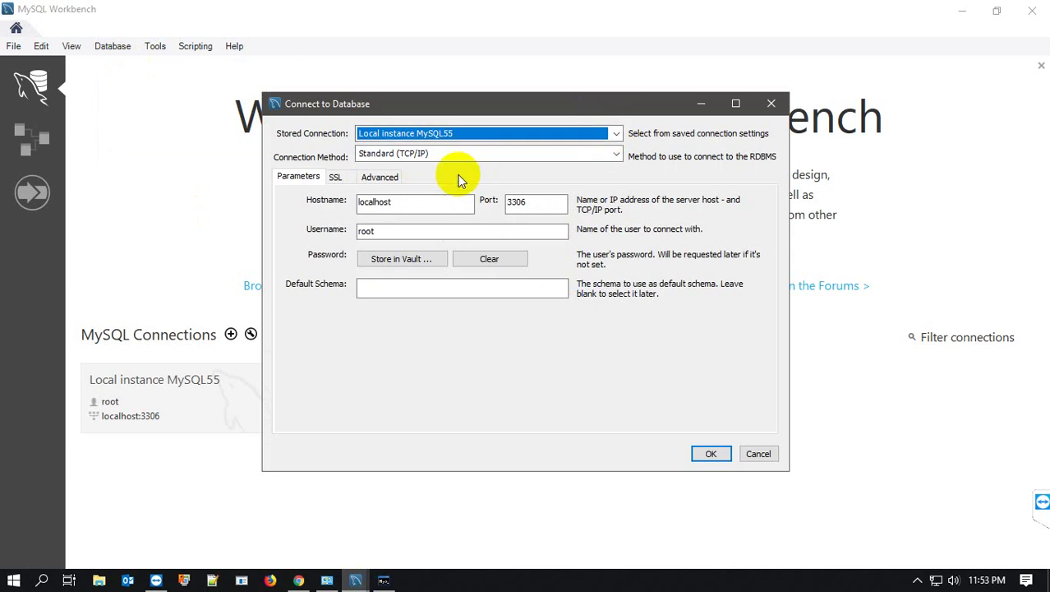
click(397, 259)
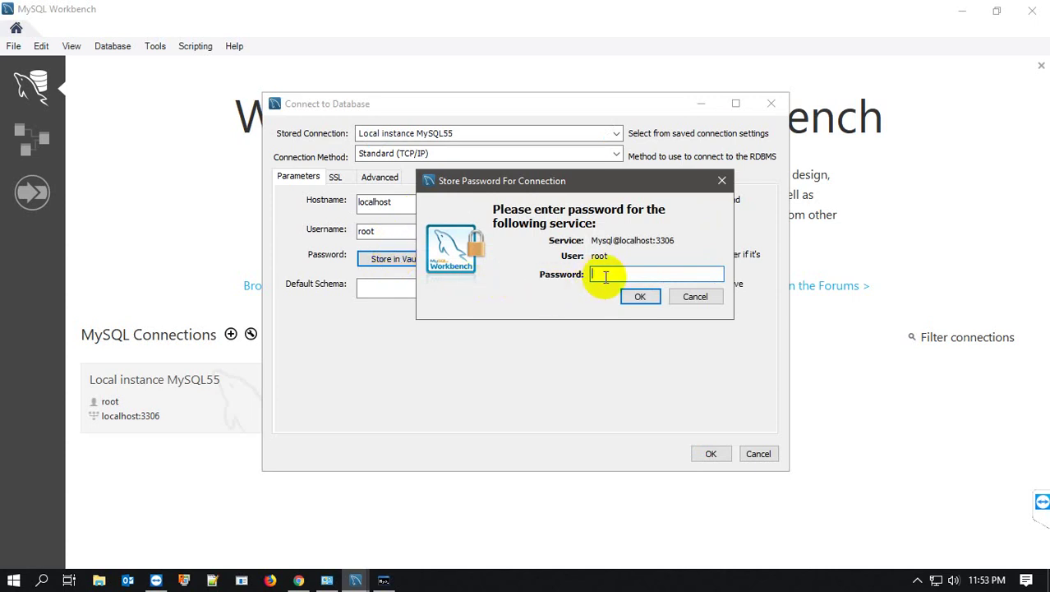
text(*******)
click(642, 297)
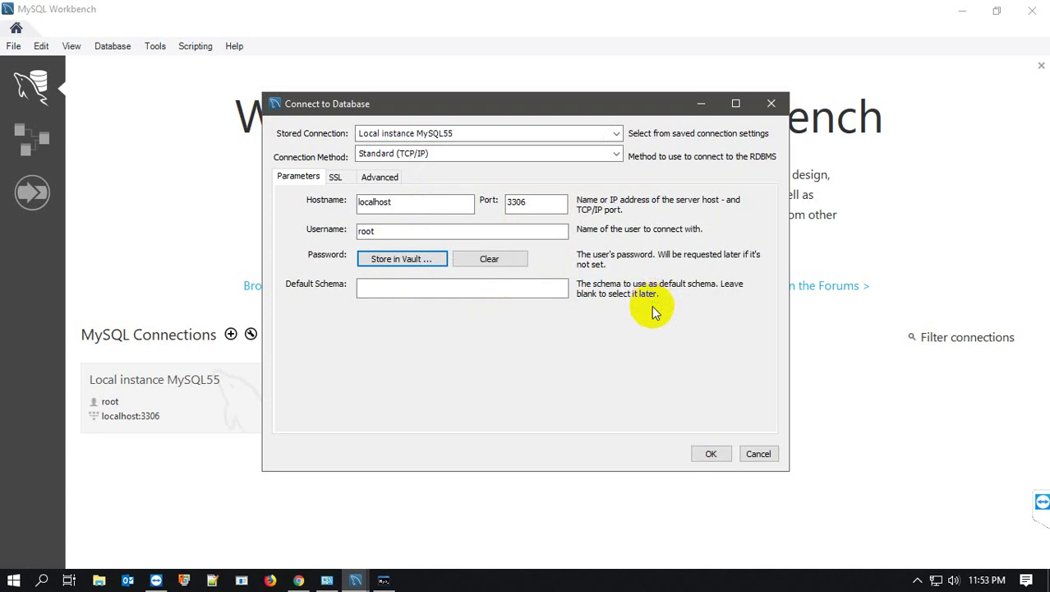
click(707, 456)
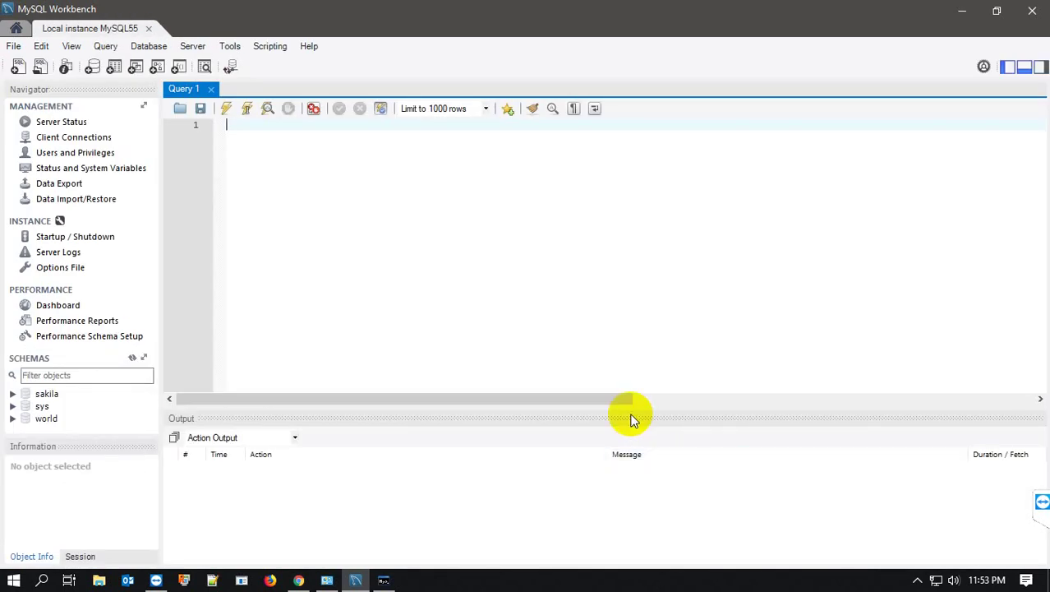
- Run 'show databases;' in Query 1 to list six databases, then expand the sakila schema
click(248, 172)
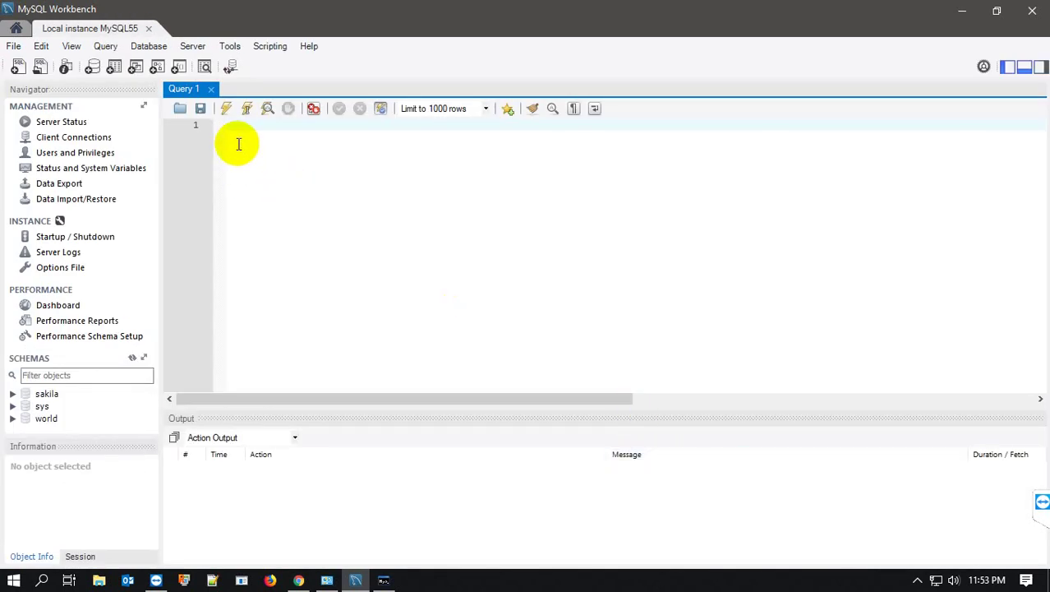
text(show database)
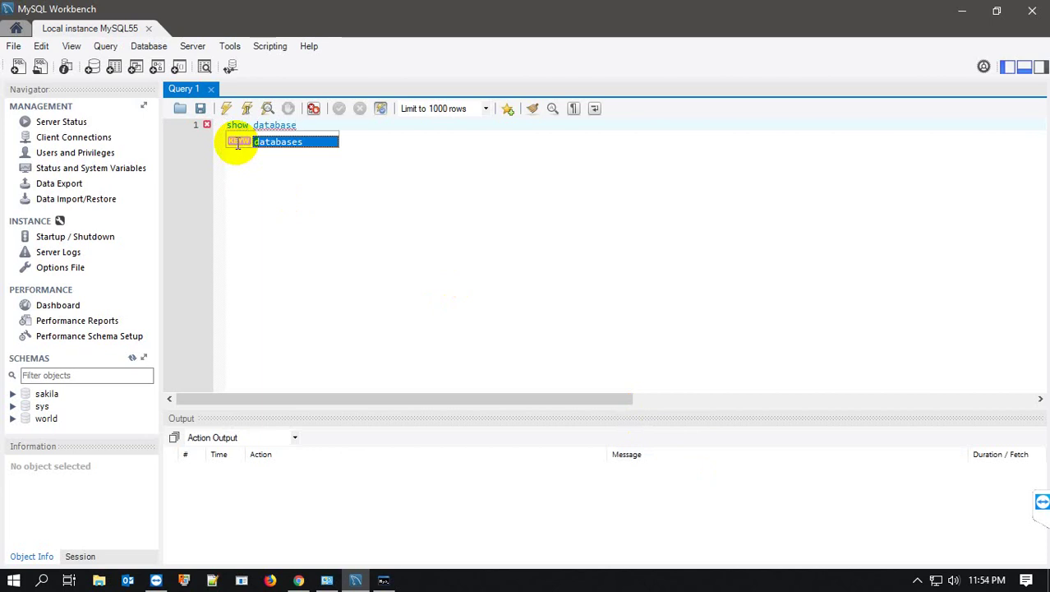
double_click(237, 142)
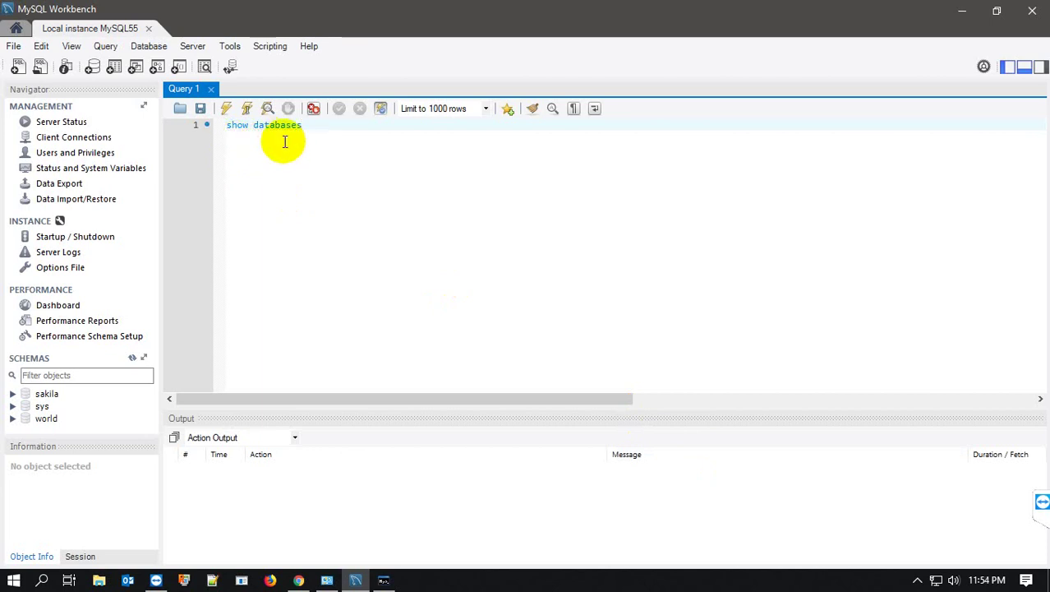
text(;)
key(ctrl+a)
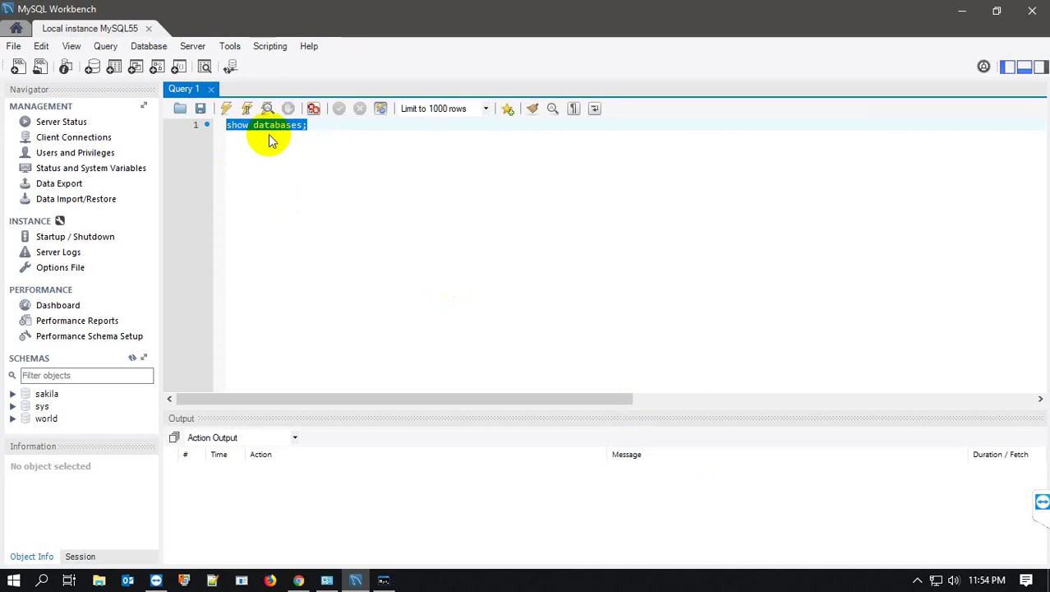
click(228, 111)
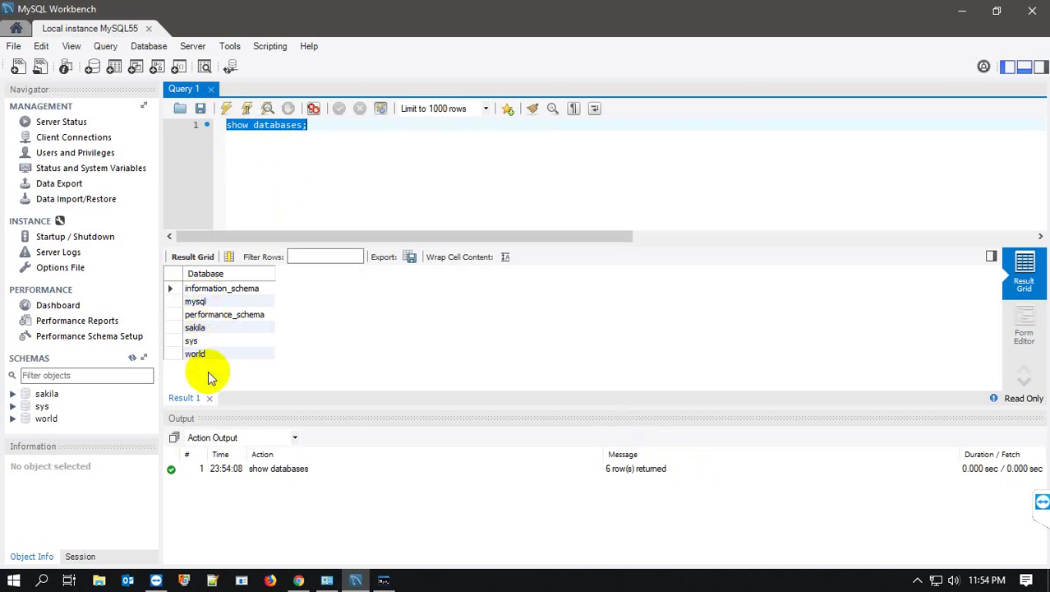
click(13, 395)
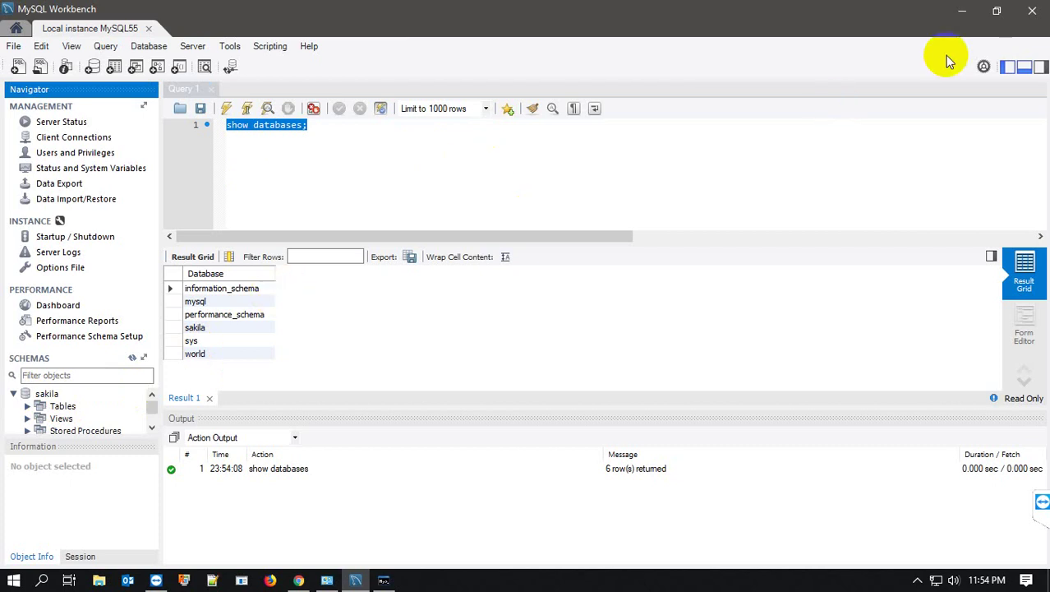
- Minimize Workbench and bring back the Chrome window showing the dev.mysql.com download page
click(962, 15)
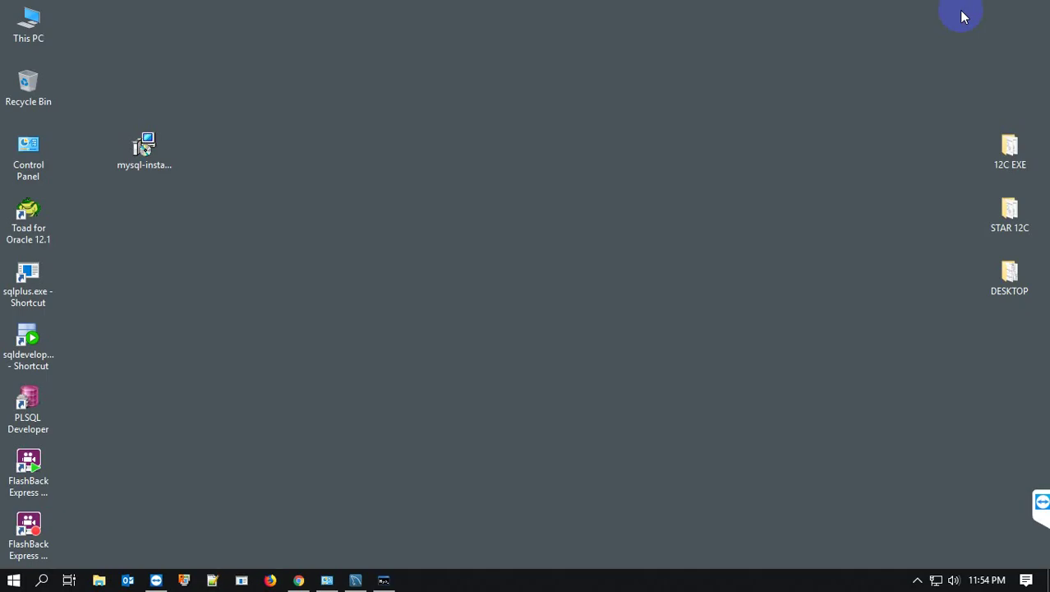
click(917, 580)
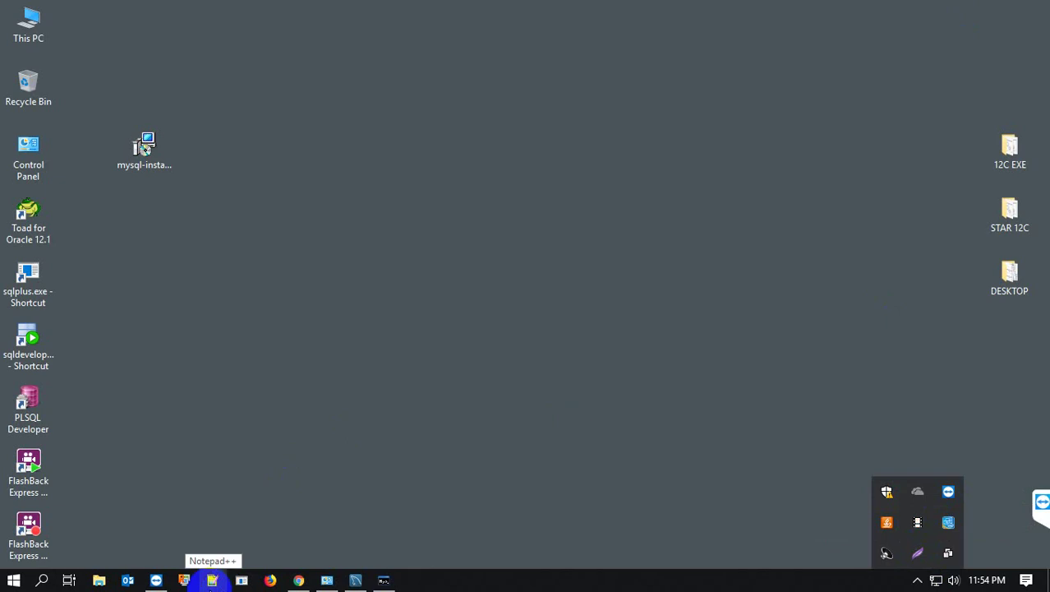
click(301, 581)
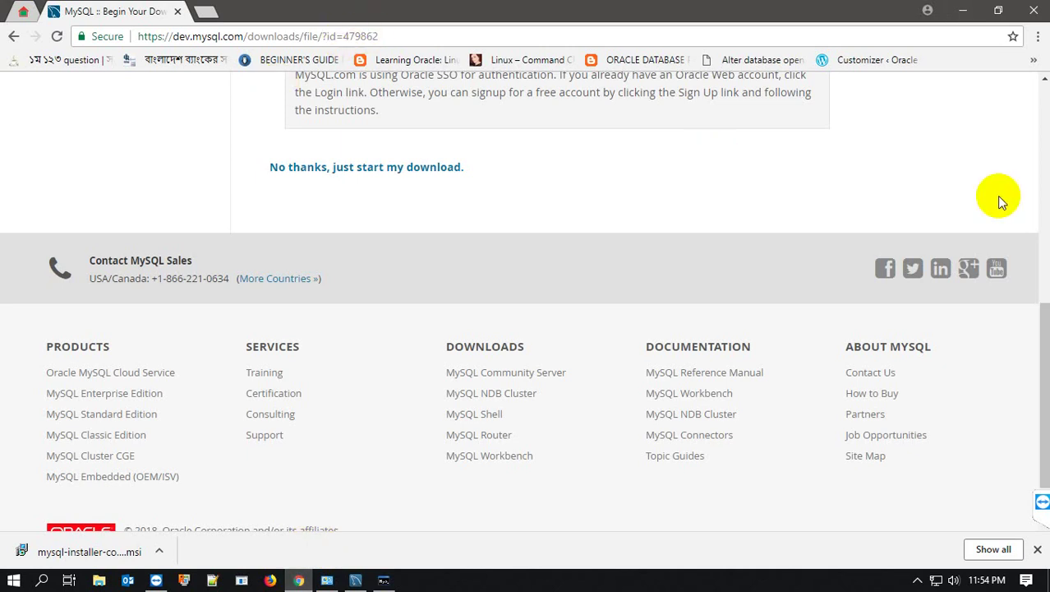
- Load the mysql.com home page in a new tab by typing 'my' in the address bar
drag(1042, 274, 1042, 107)
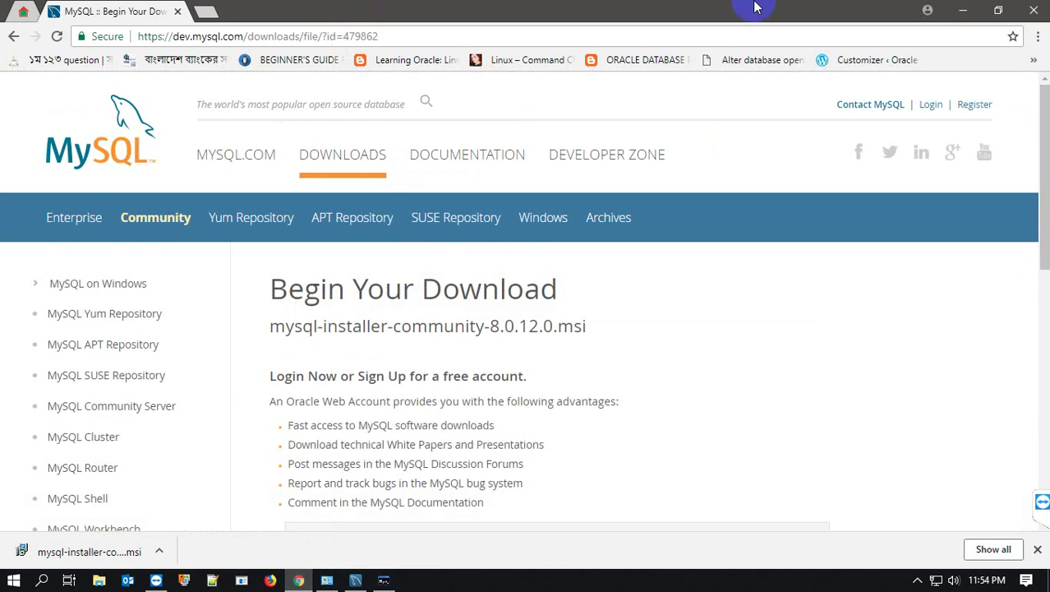
click(207, 13)
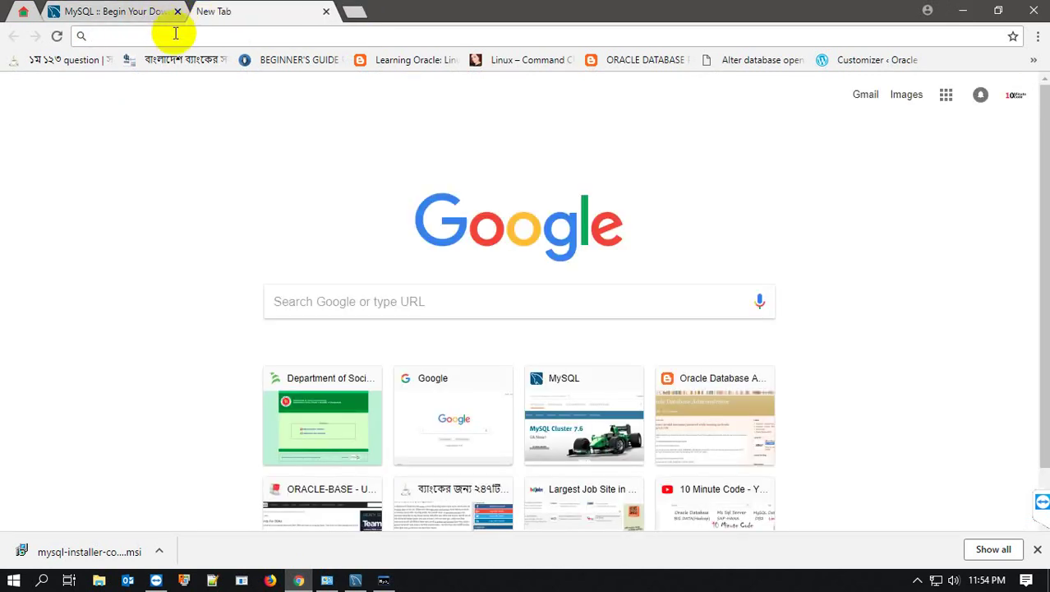
click(136, 13)
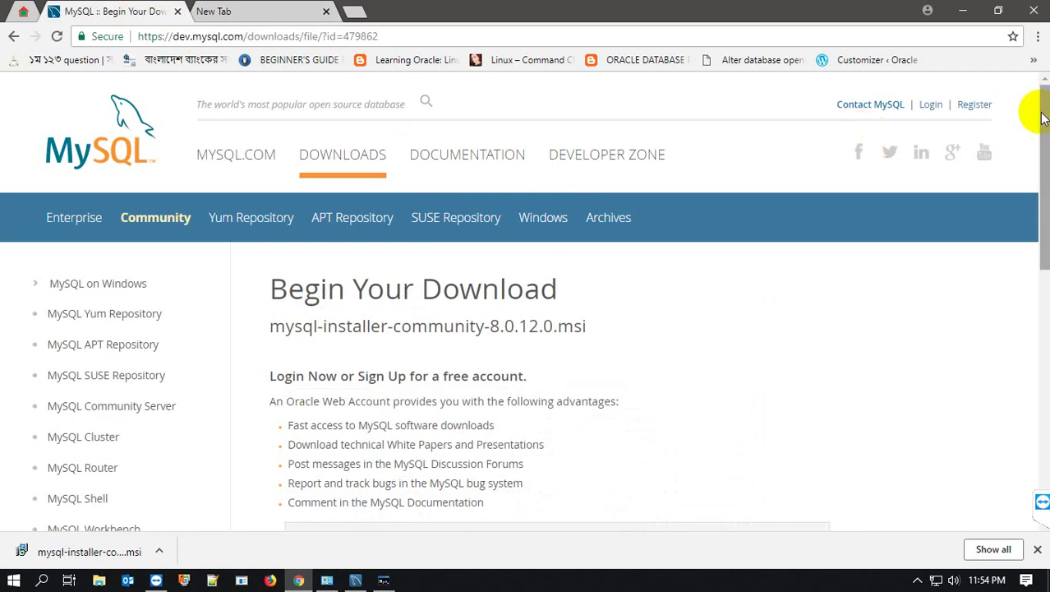
drag(1044, 115, 1044, 440)
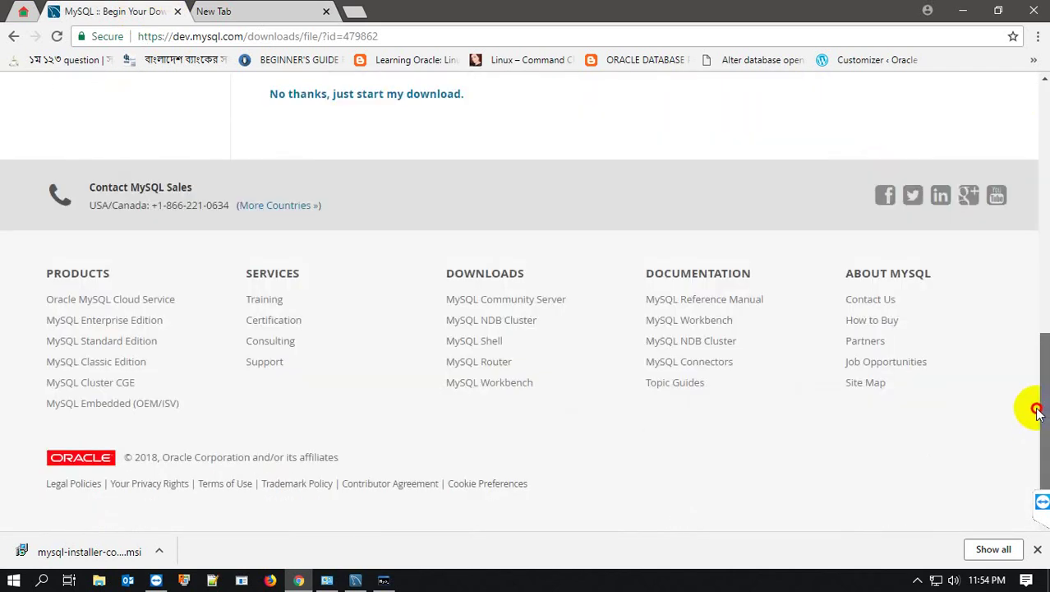
click(253, 11)
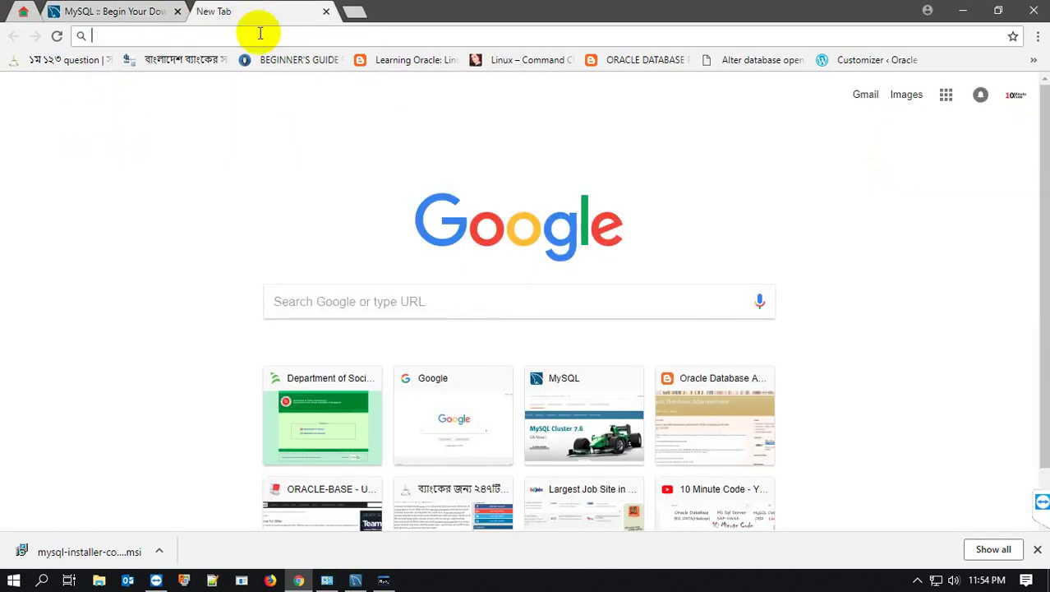
click(260, 32)
text(my)
key(Return)
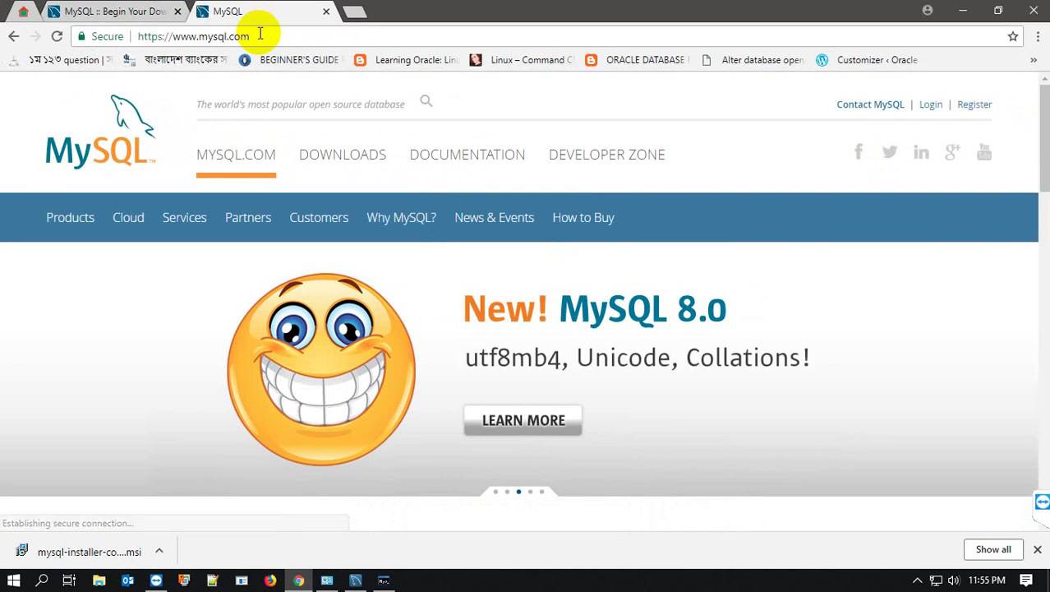
- Navigate Downloads › Community (GPL) Downloads › MySQL Installer and download the 273.4M mysql-installer-community-8.0.12.0.msi
click(358, 156)
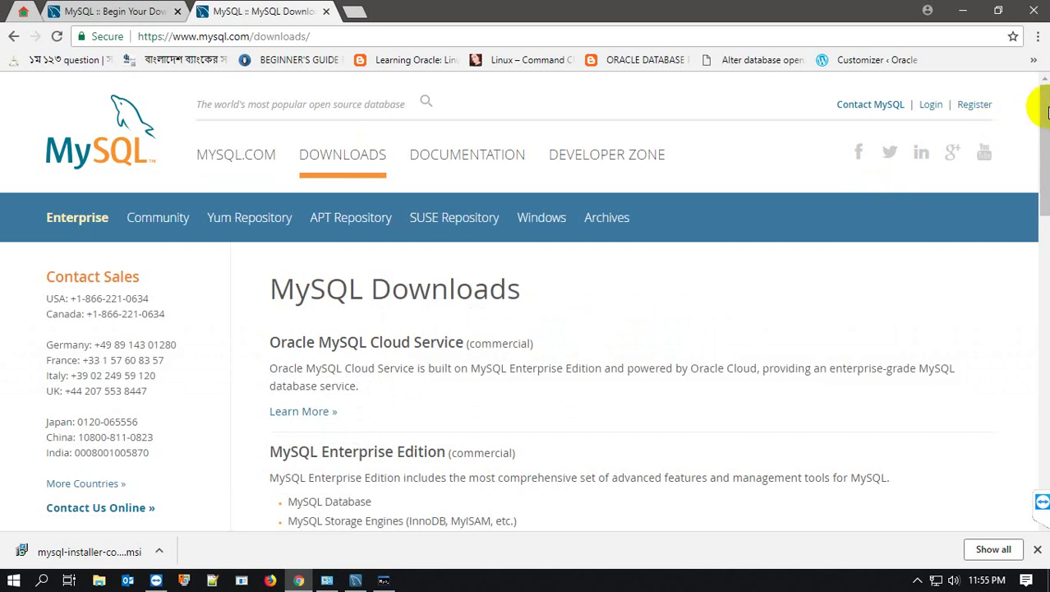
drag(1046, 113, 1042, 530)
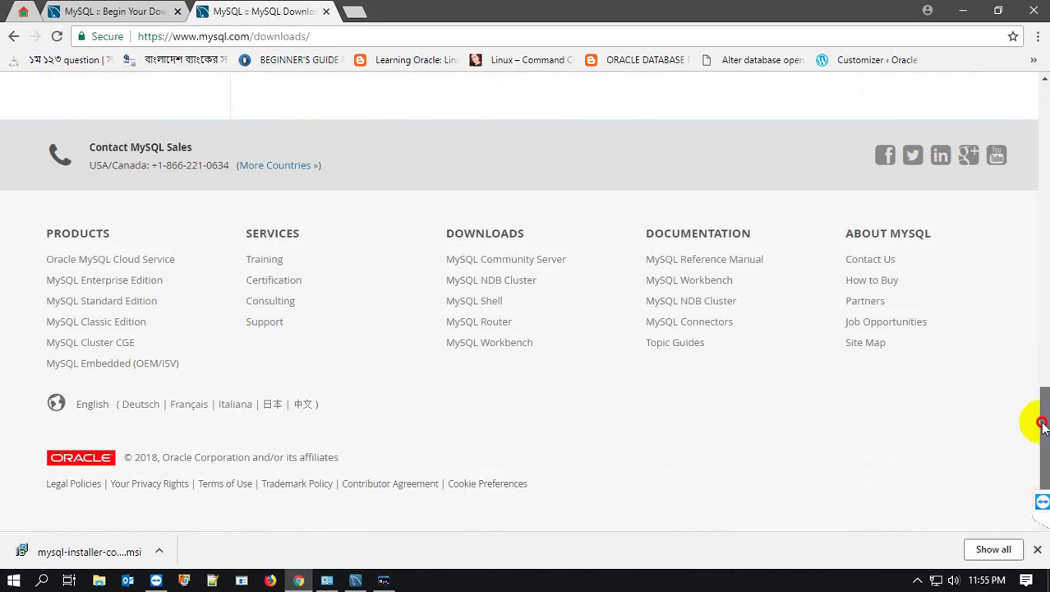
drag(1042, 423, 1038, 349)
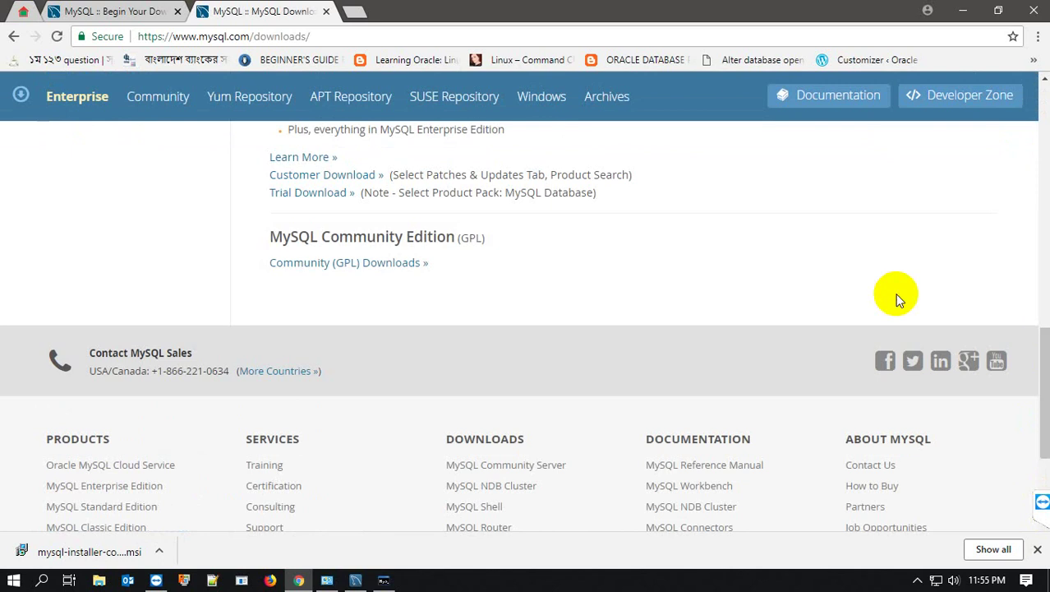
click(378, 265)
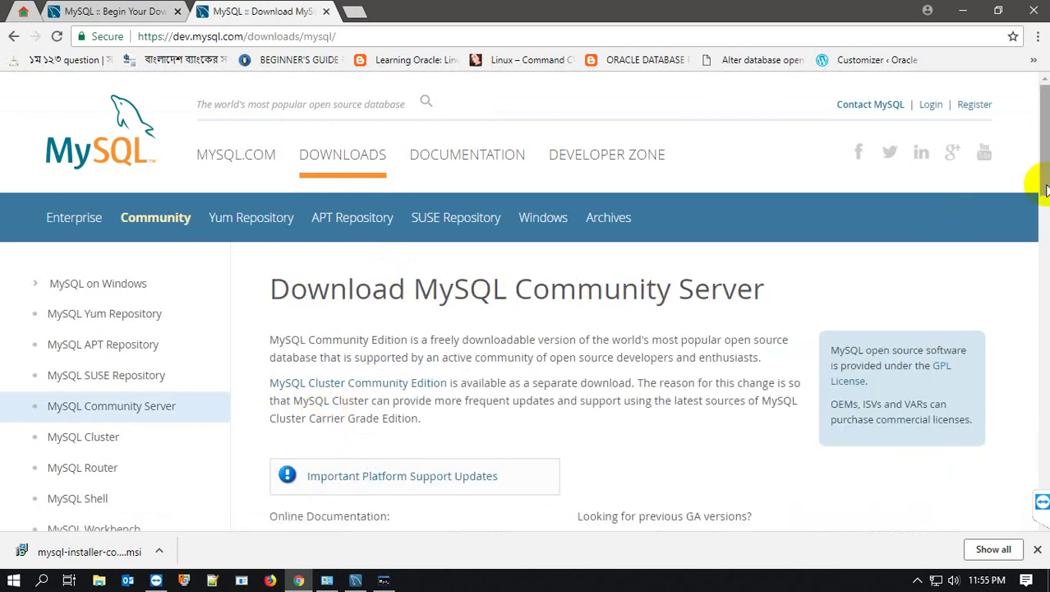
drag(1045, 155, 1041, 375)
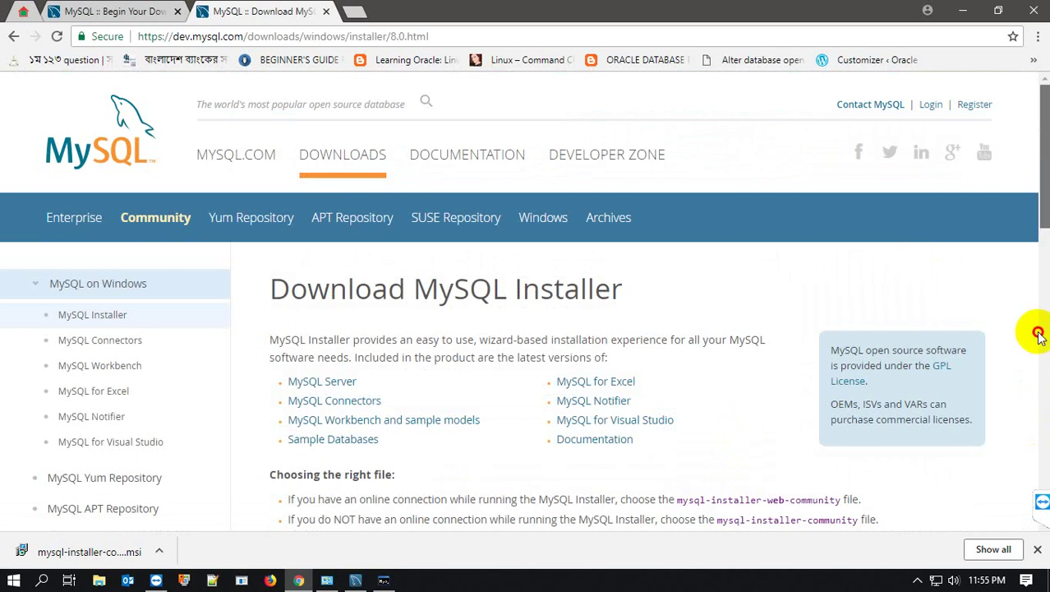
click(1036, 423)
drag(1037, 423, 1035, 343)
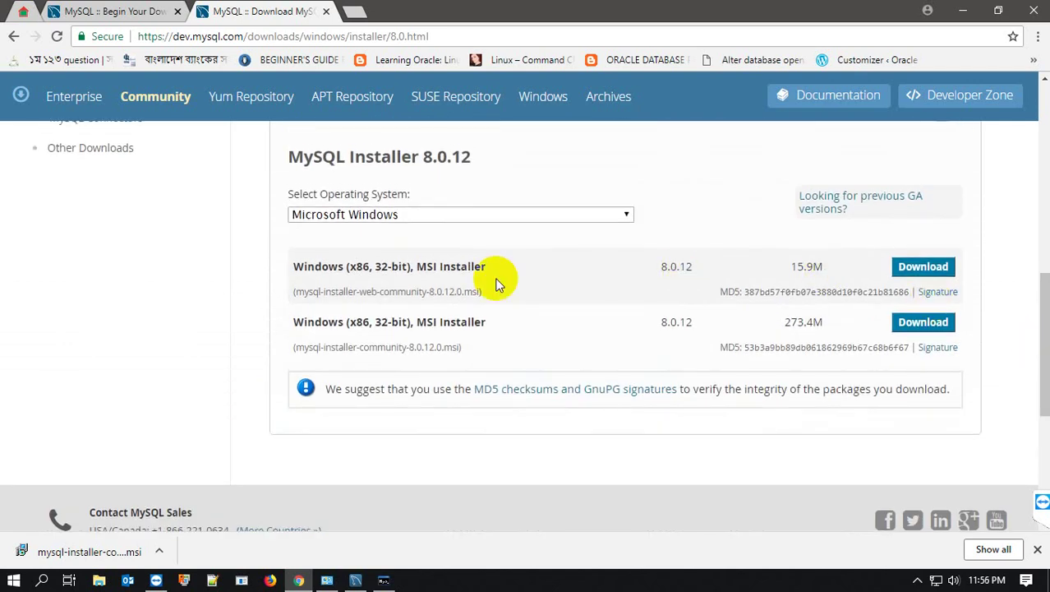
click(927, 324)
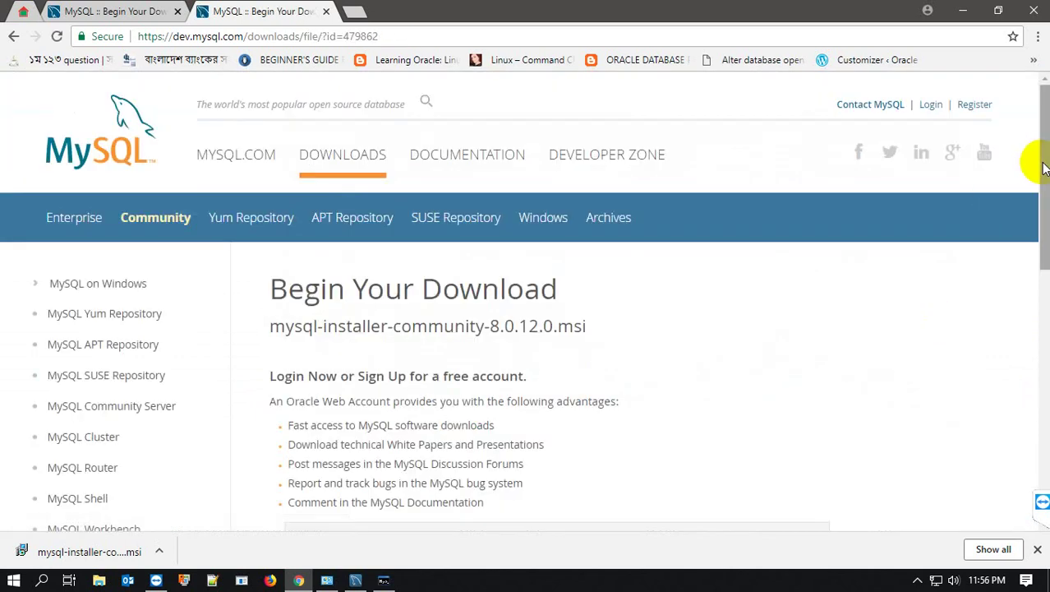
- Check where the downloaded mysql-installer file was saved, then minimize Chrome to show the desktop
drag(1042, 166, 1027, 291)
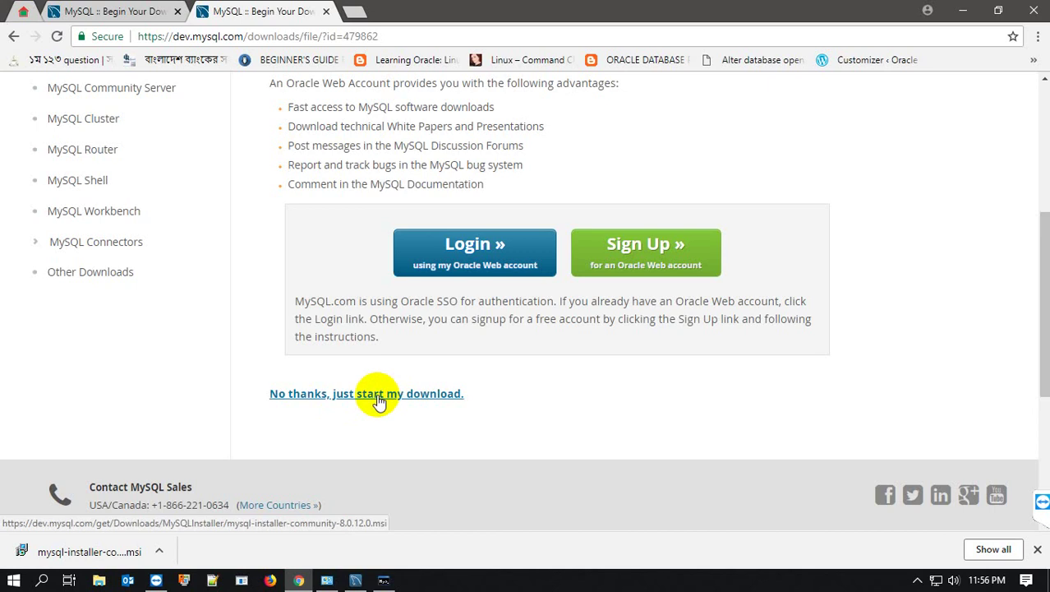
click(161, 552)
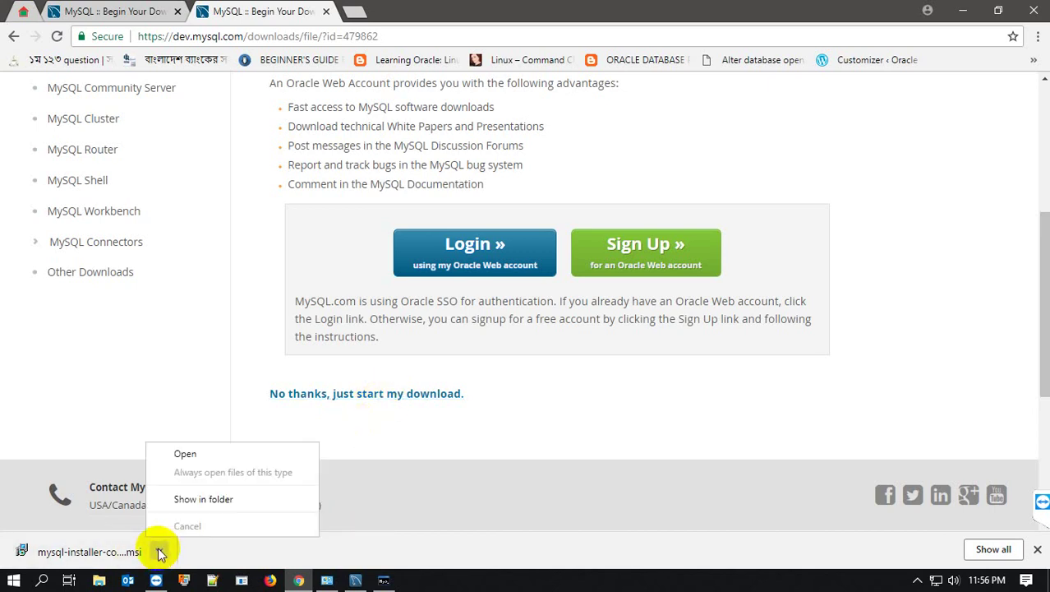
click(190, 498)
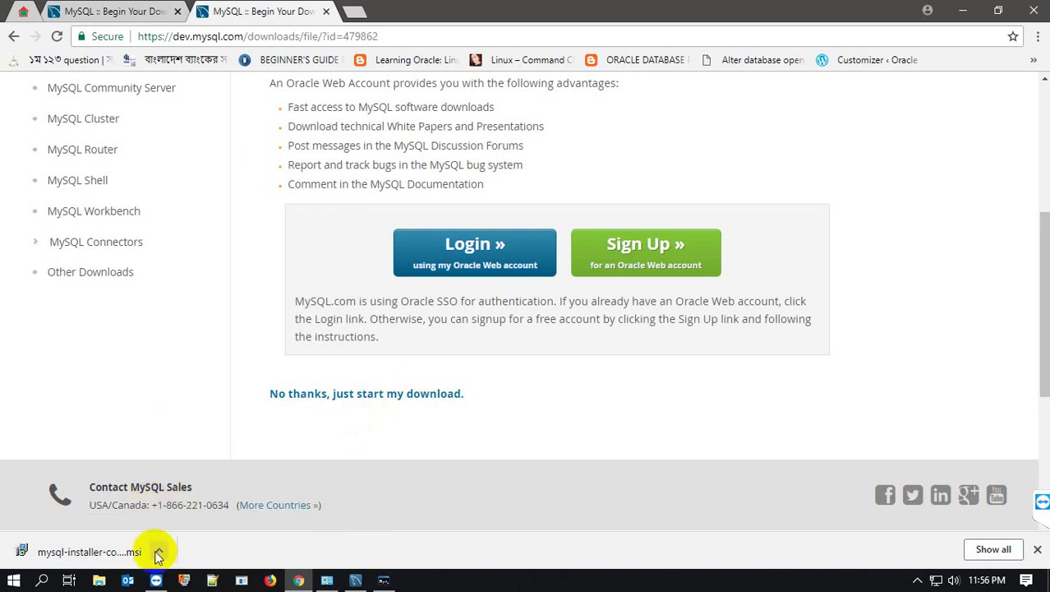
click(963, 15)
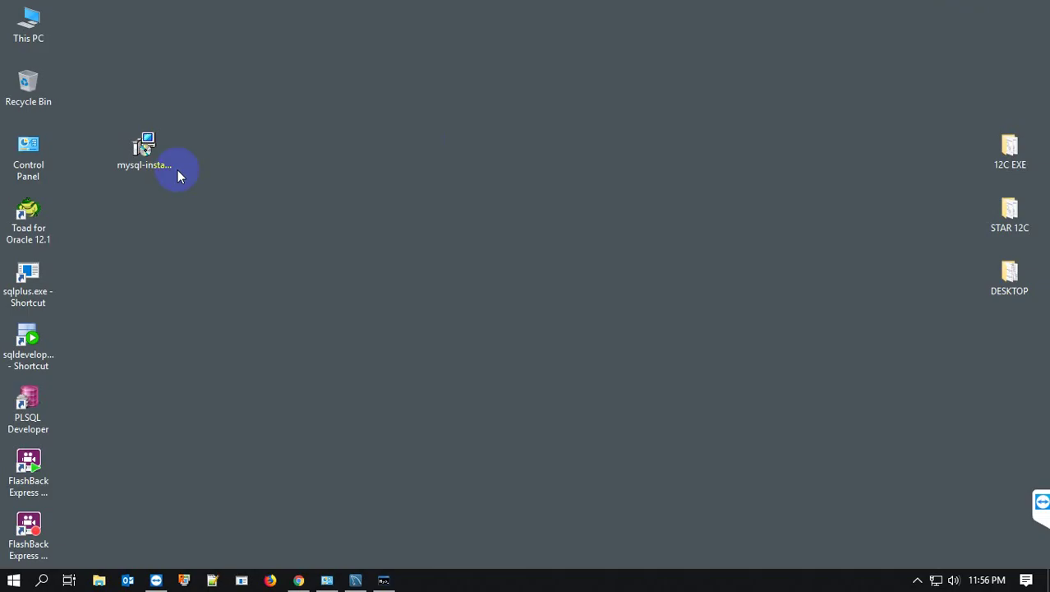
click(143, 168)
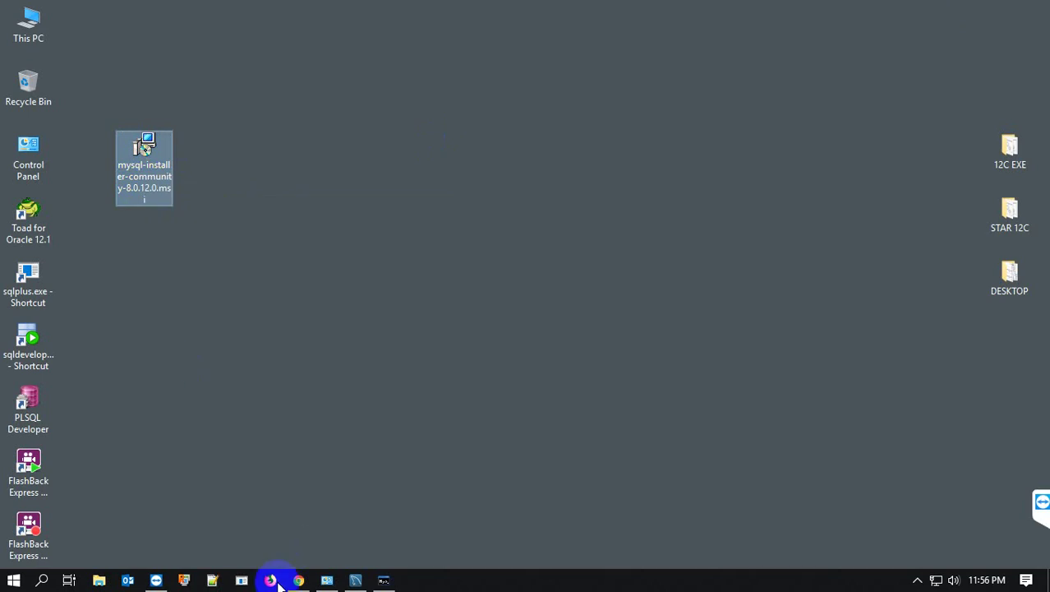
click(302, 580)
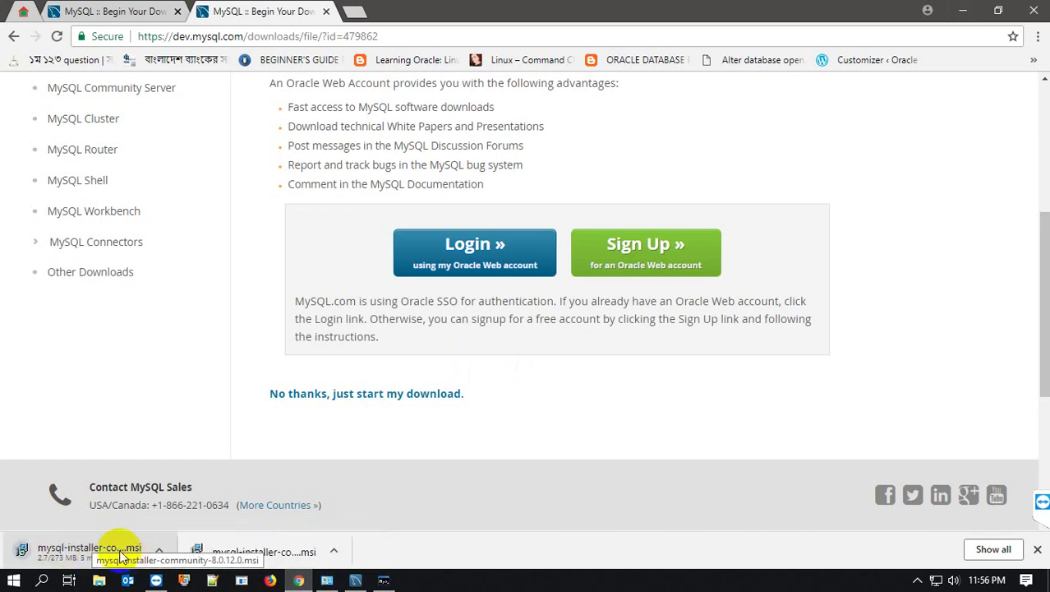
click(962, 11)
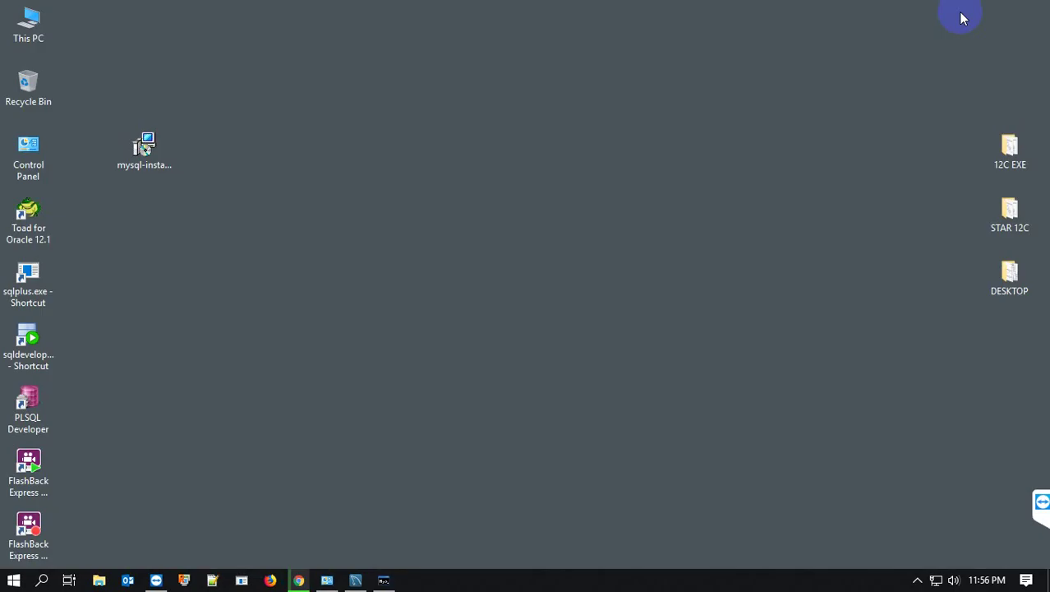